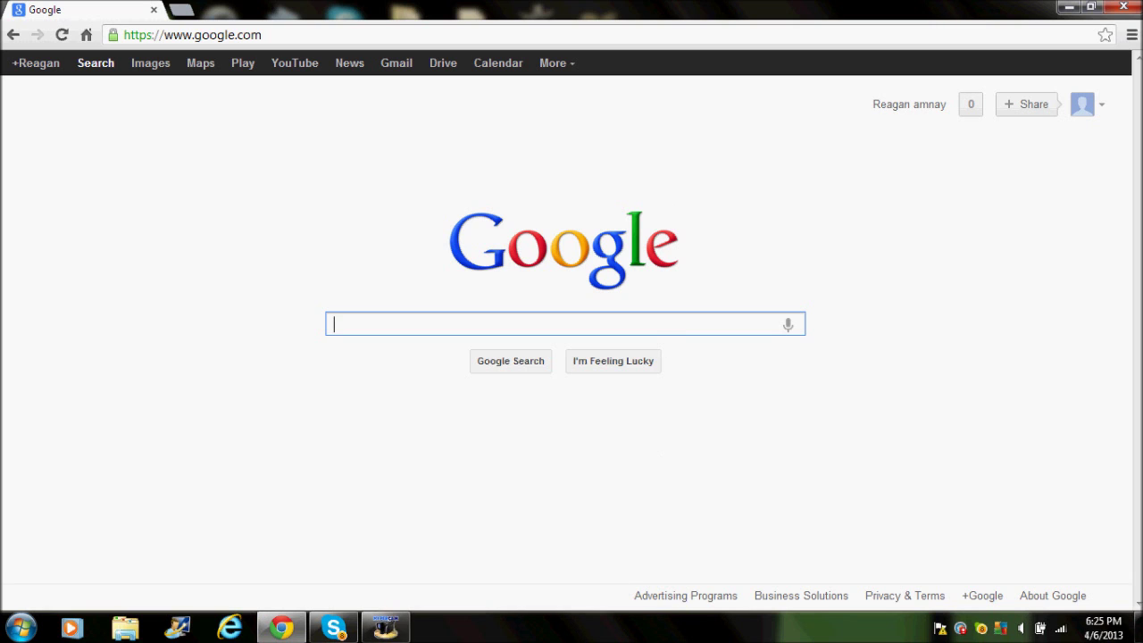
# Replace the Google homepage address with youtube.com and load YouTube
pyautogui.moveTo(407, 635)
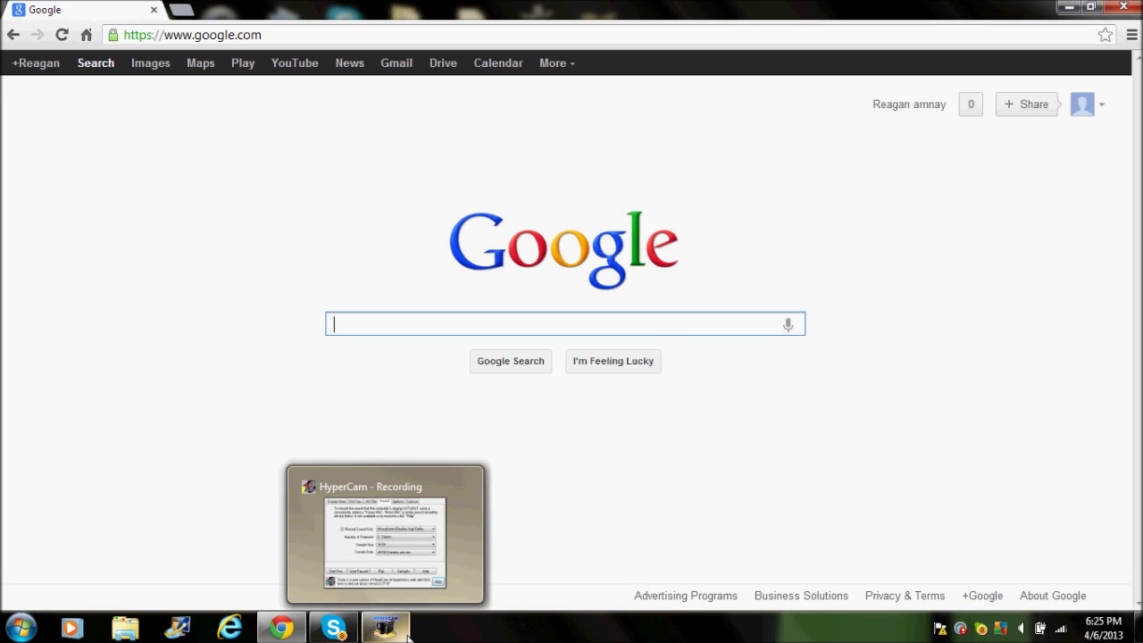
pyautogui.click(636, 432)
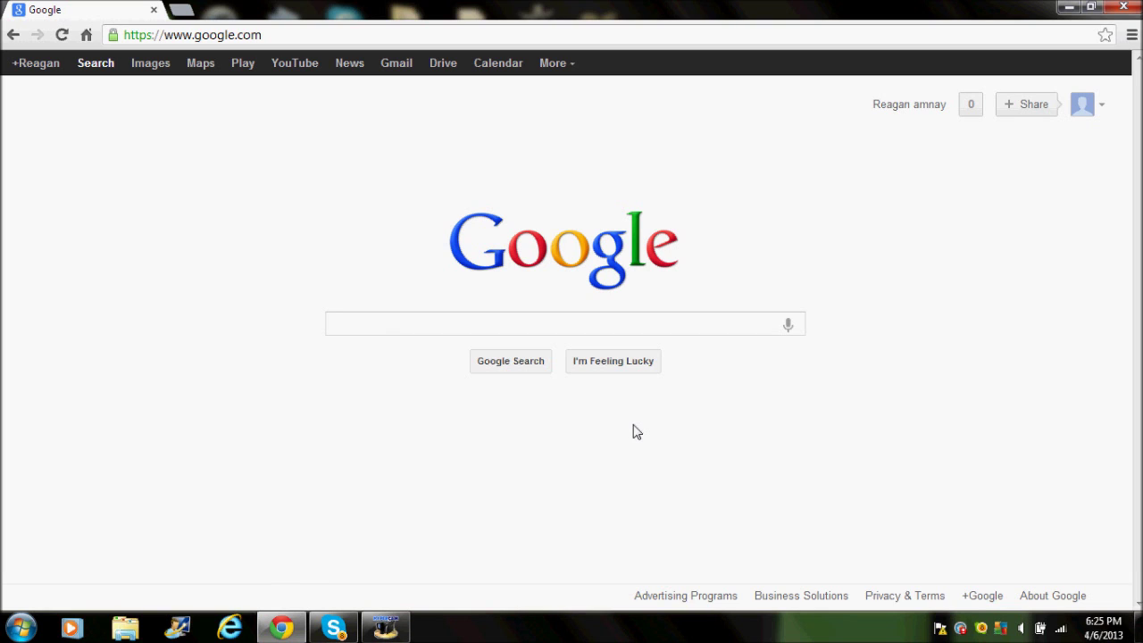
pyautogui.click(279, 34)
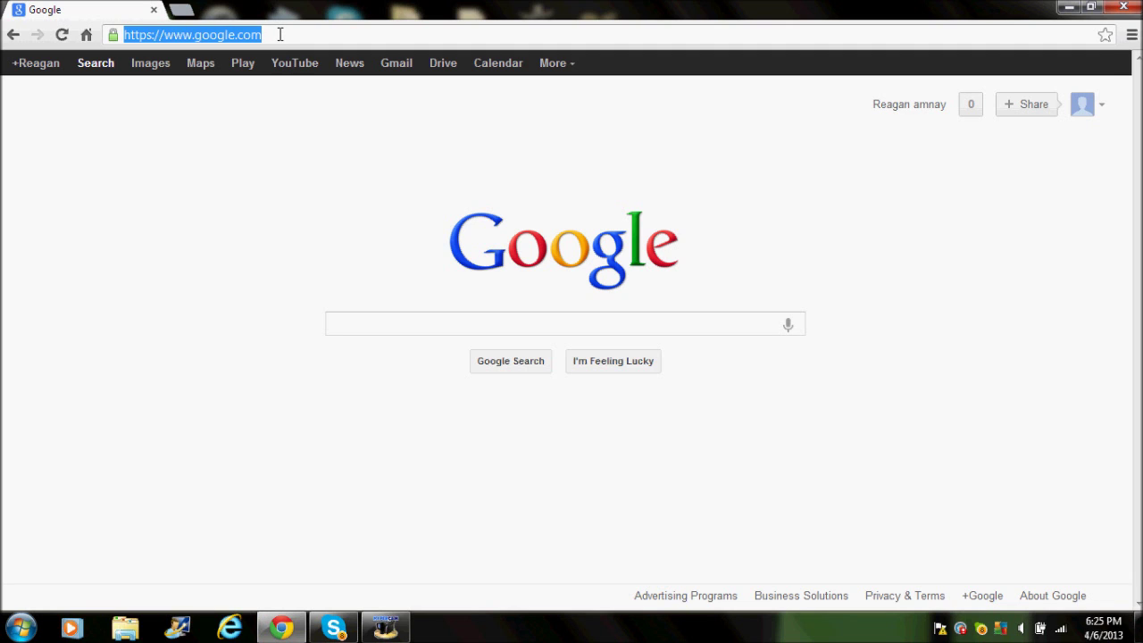
pyautogui.write('youtube')
pyautogui.press('Return')
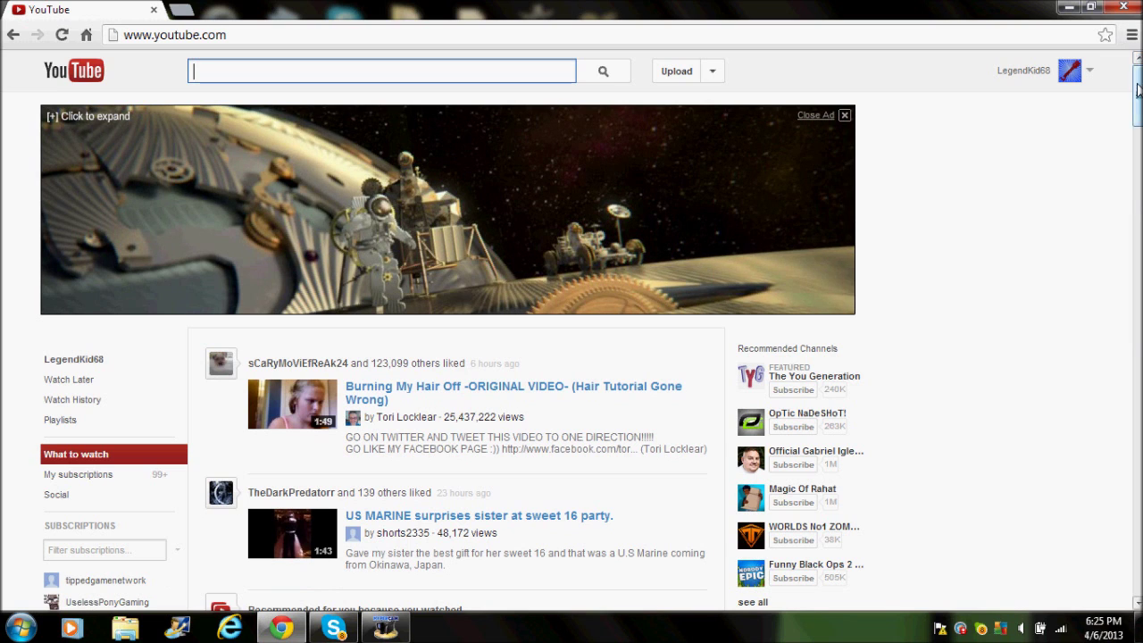
# Visit your own YouTube channel page from the avatar menu, then go back to google.com
pyautogui.click(1089, 71)
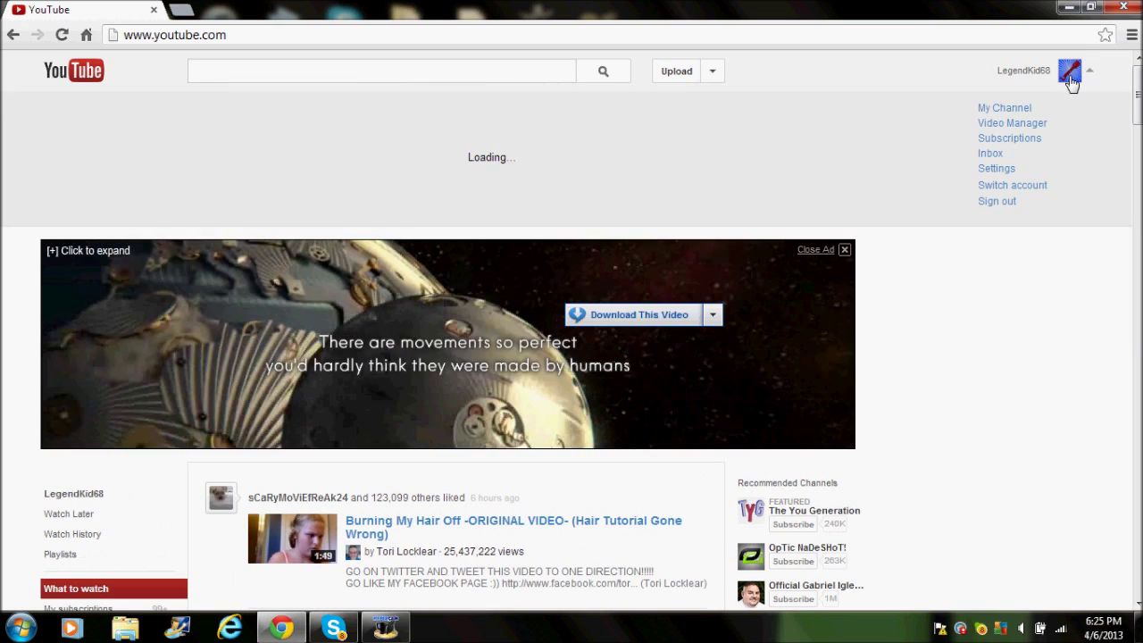
pyautogui.click(1015, 115)
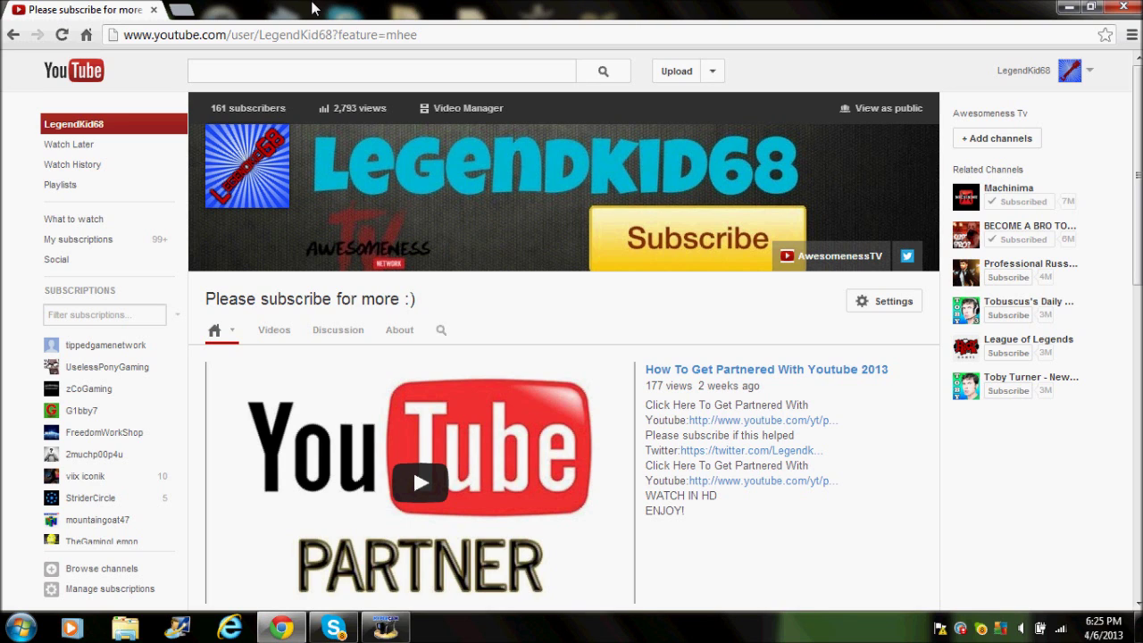
pyautogui.click(176, 33)
pyautogui.write('g')
pyautogui.press('Return')
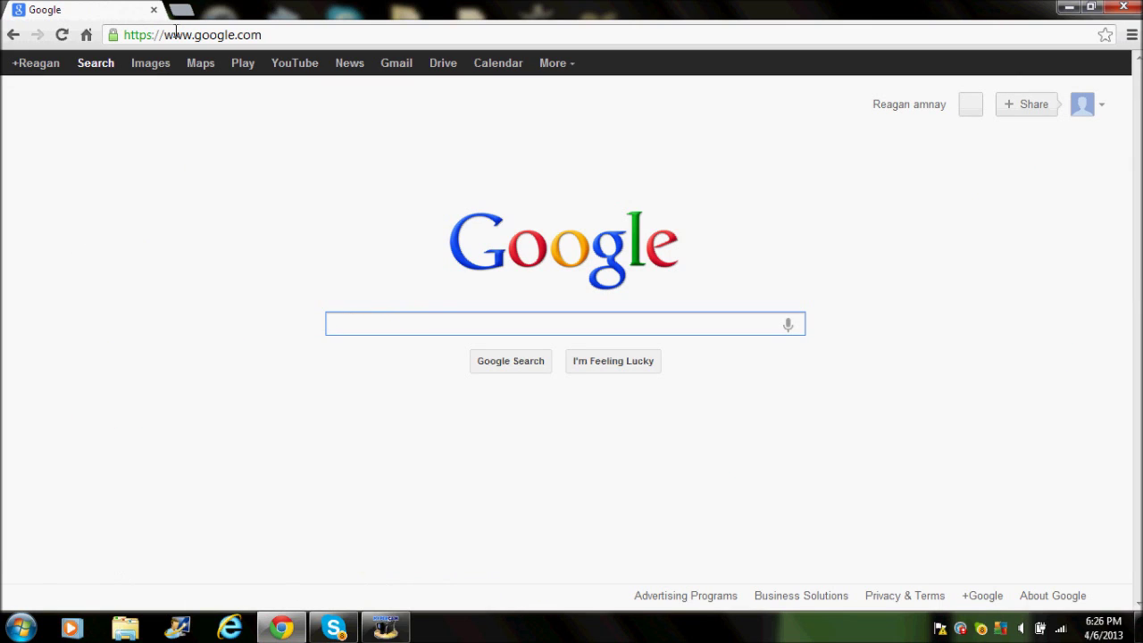
# Search Google for 'cool wallpaper' using the autocomplete suggestion
pyautogui.write('cool w')
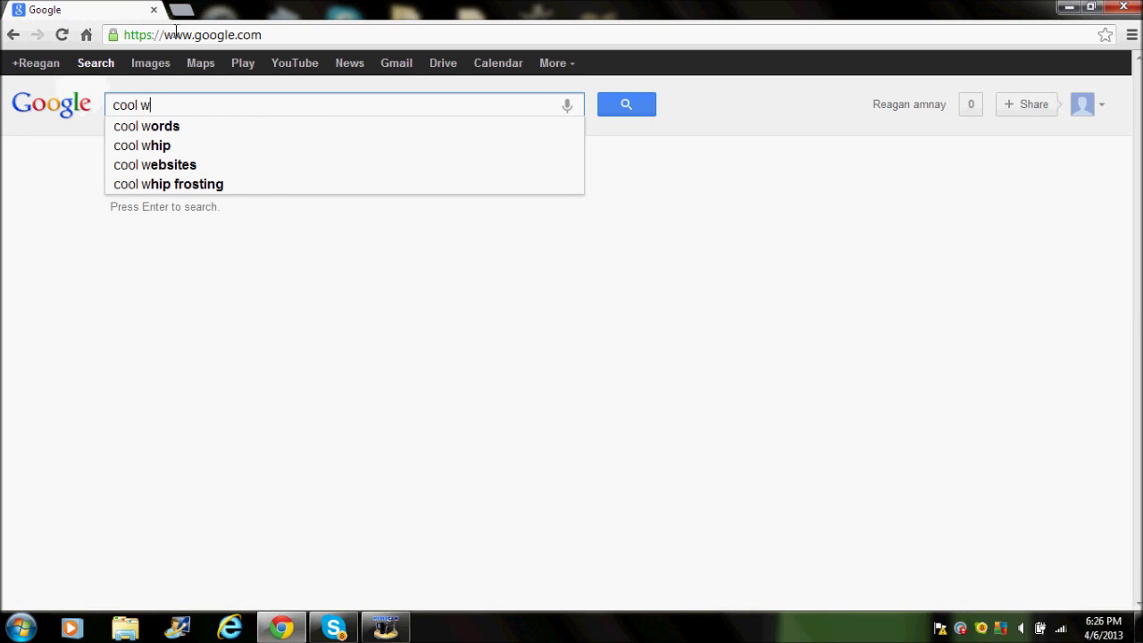
pyautogui.write('al')
pyautogui.press('Down')
pyautogui.press('Down')
pyautogui.press('Return')
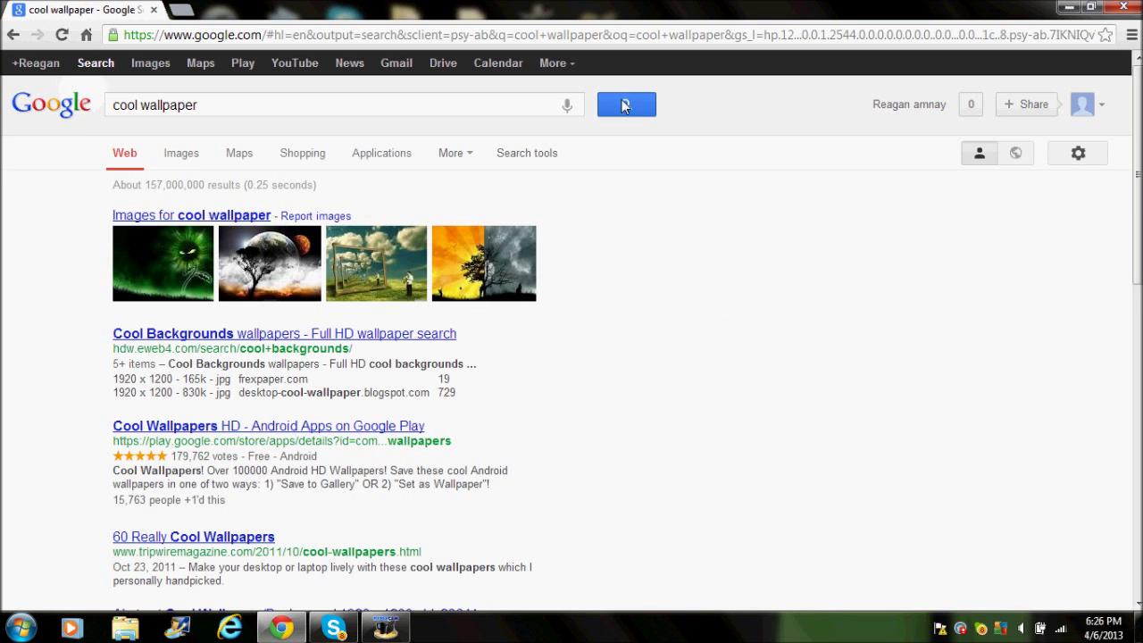
# In Image results, preview the orange-and-teal 1920 × 1200 abstract wallpaper
pyautogui.click(257, 226)
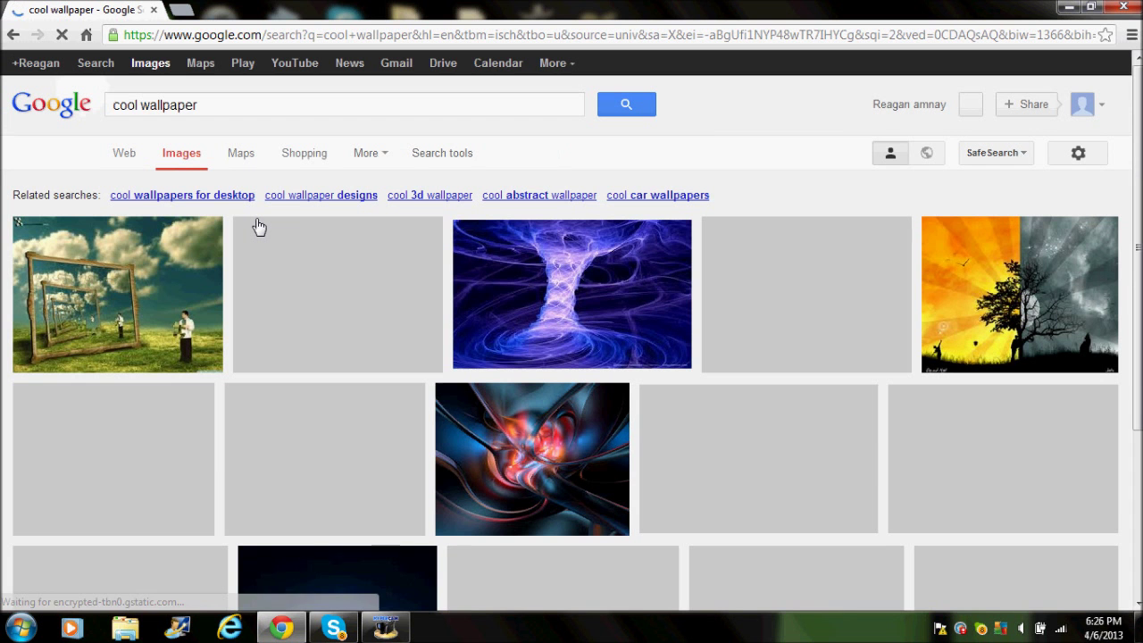
pyautogui.scroll(-4, 257, 225)
pyautogui.scroll(-10, 257, 226)
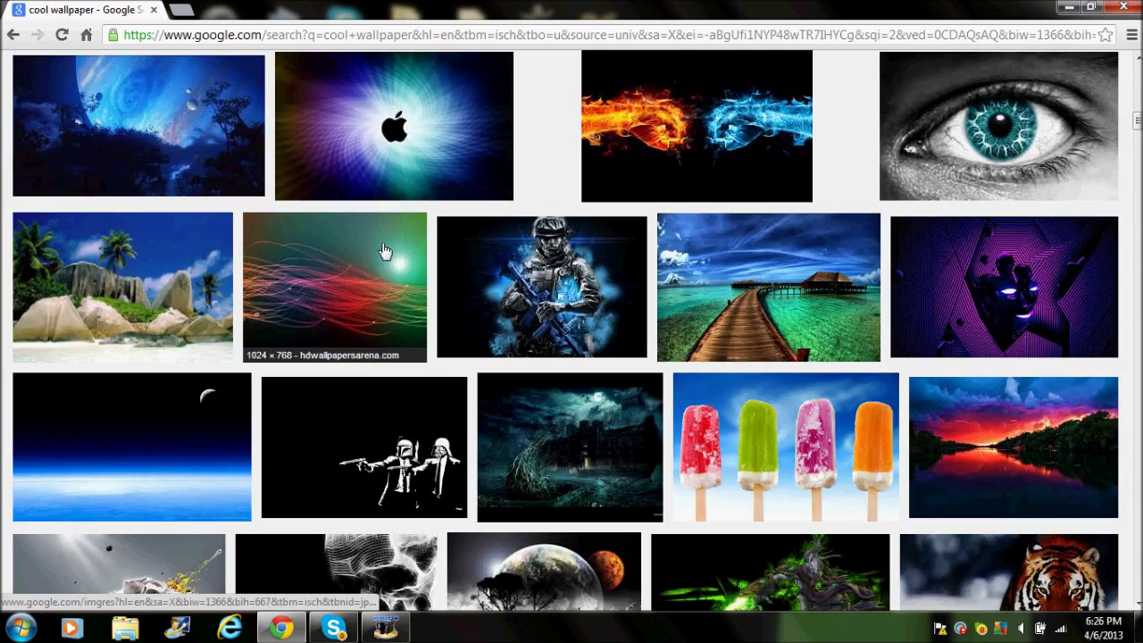
pyautogui.scroll(-6, 384, 251)
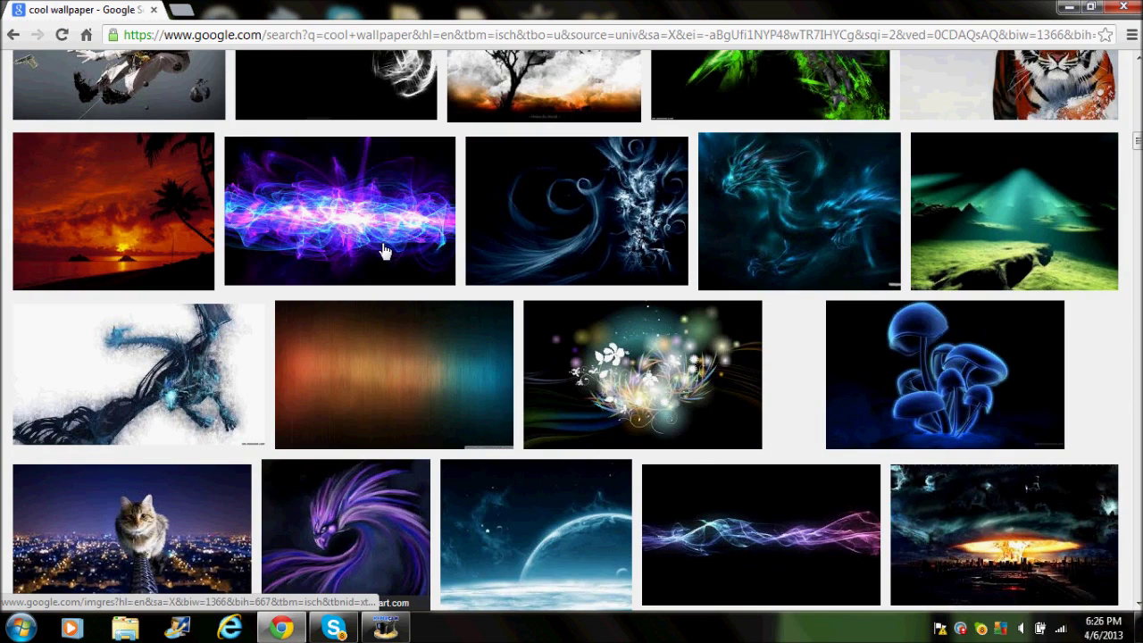
pyautogui.click(467, 329)
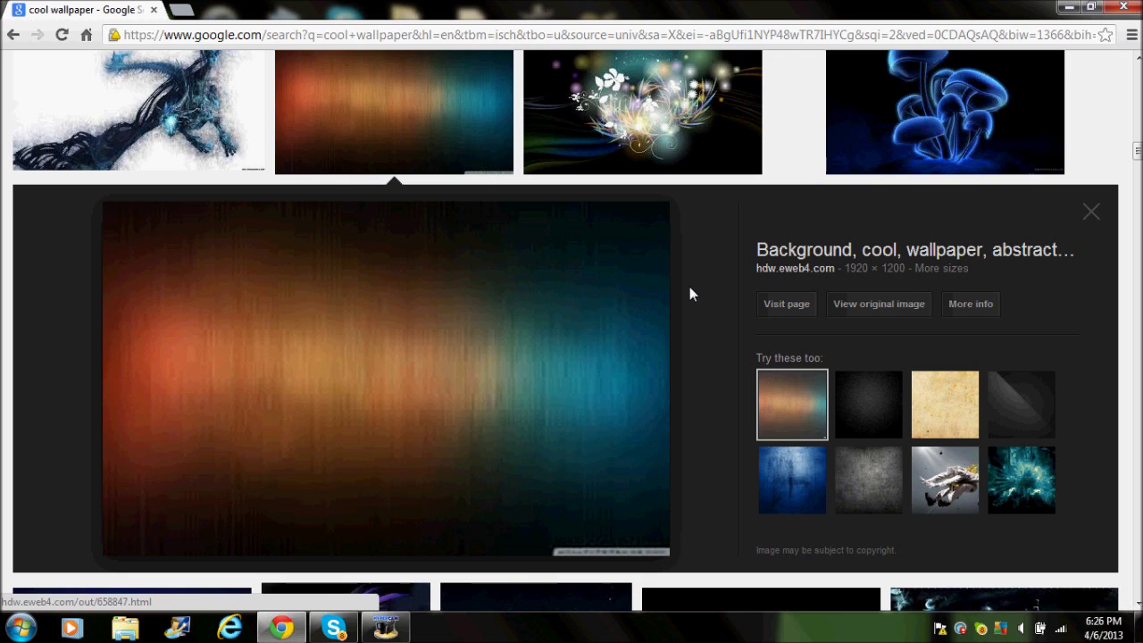
# Save the previewed wallpaper to Pictures as blop 100.jpg, overwriting it, then open a new tab
pyautogui.rightClick(537, 438)
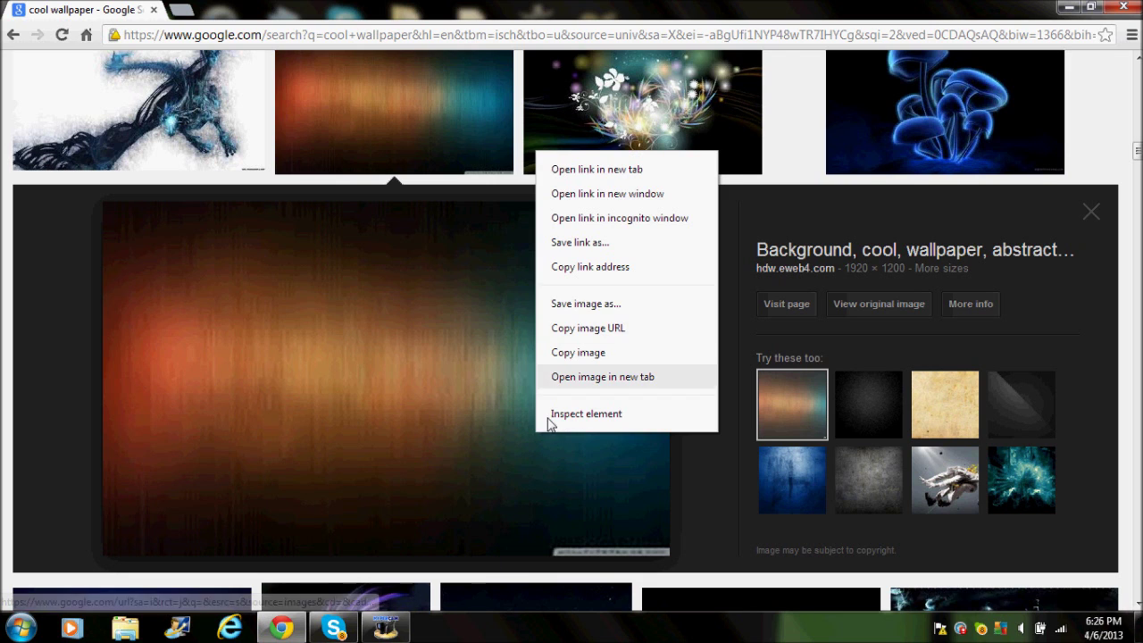
pyautogui.click(692, 304)
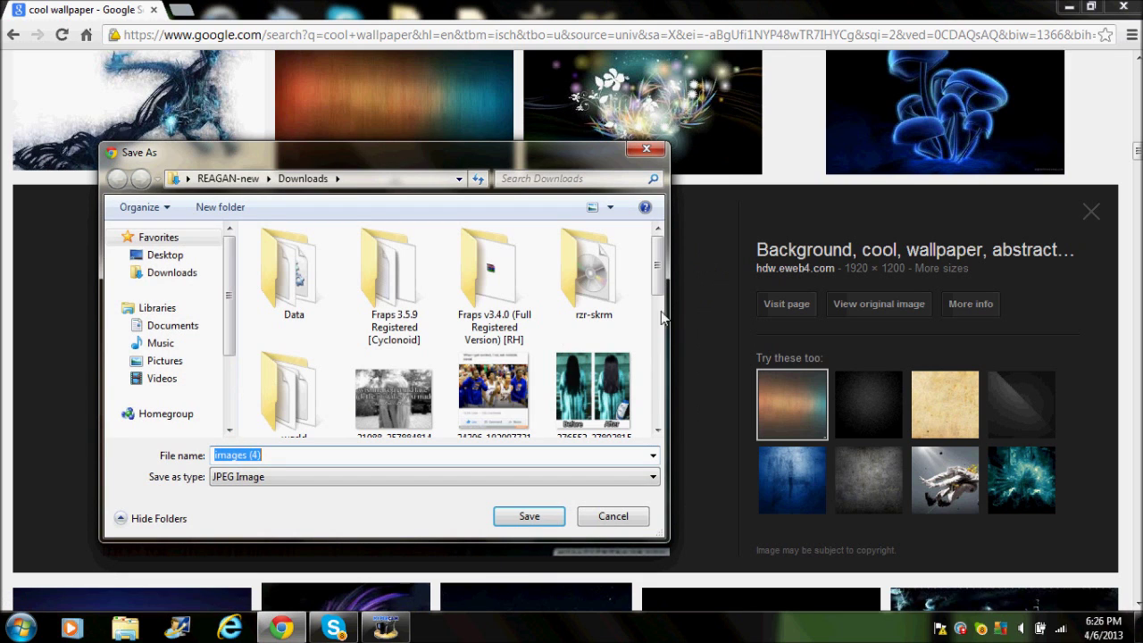
pyautogui.click(216, 361)
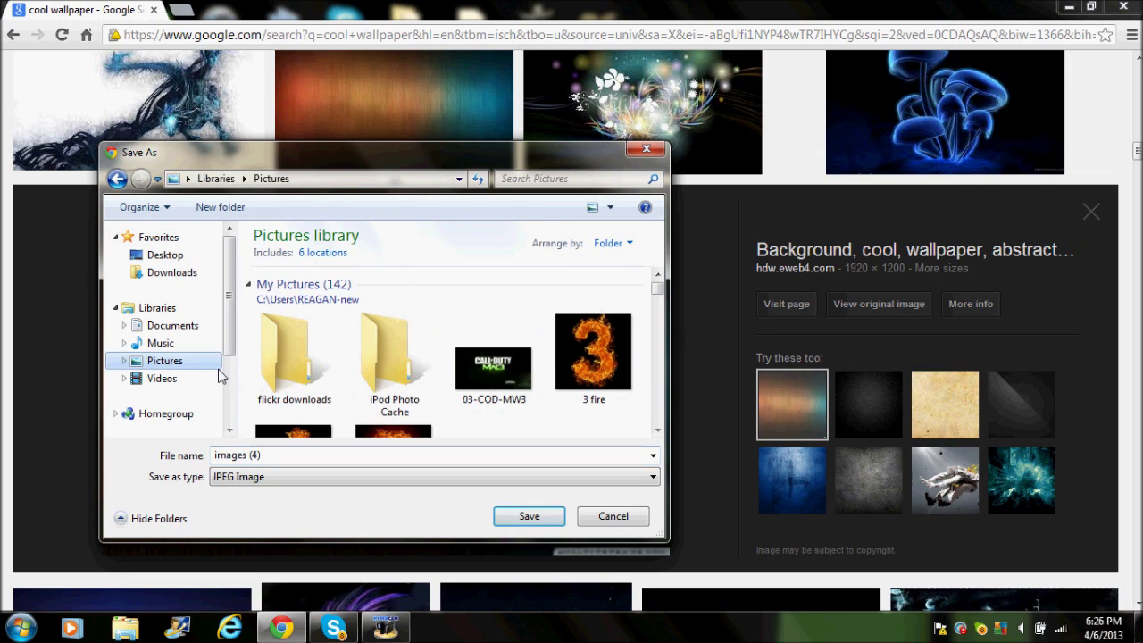
pyautogui.press('BackSpace')
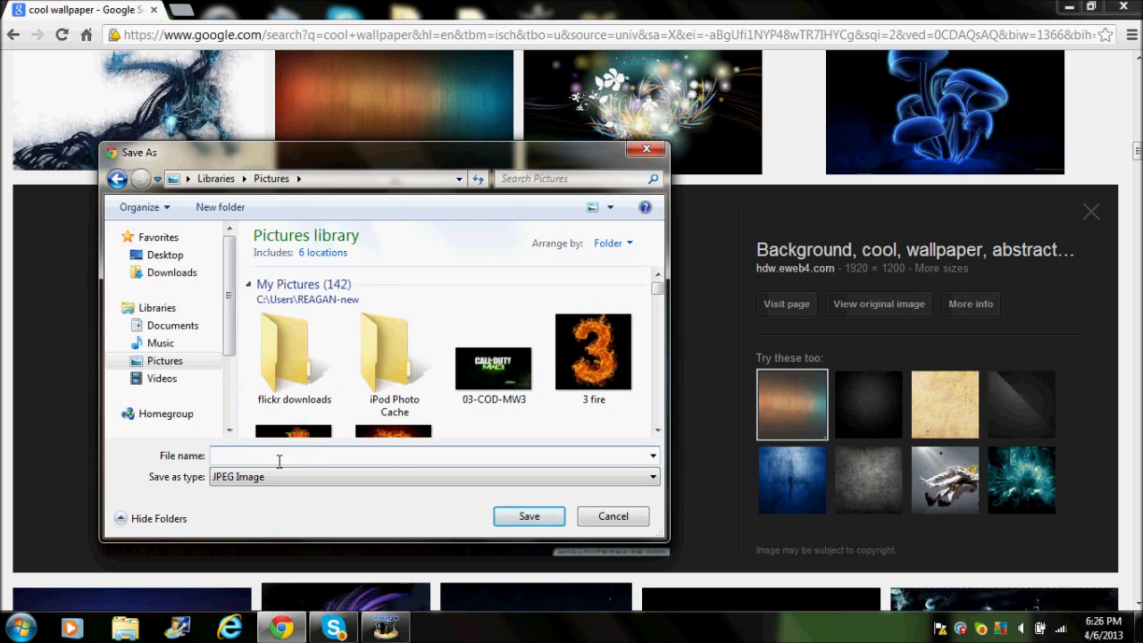
pyautogui.write('blop')
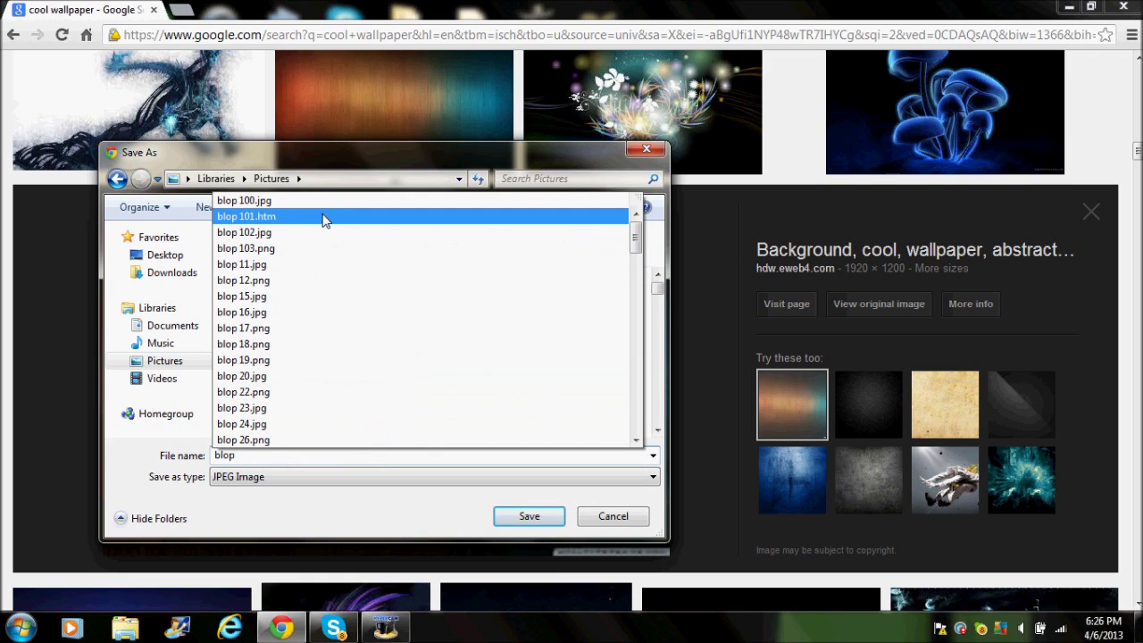
pyautogui.click(529, 516)
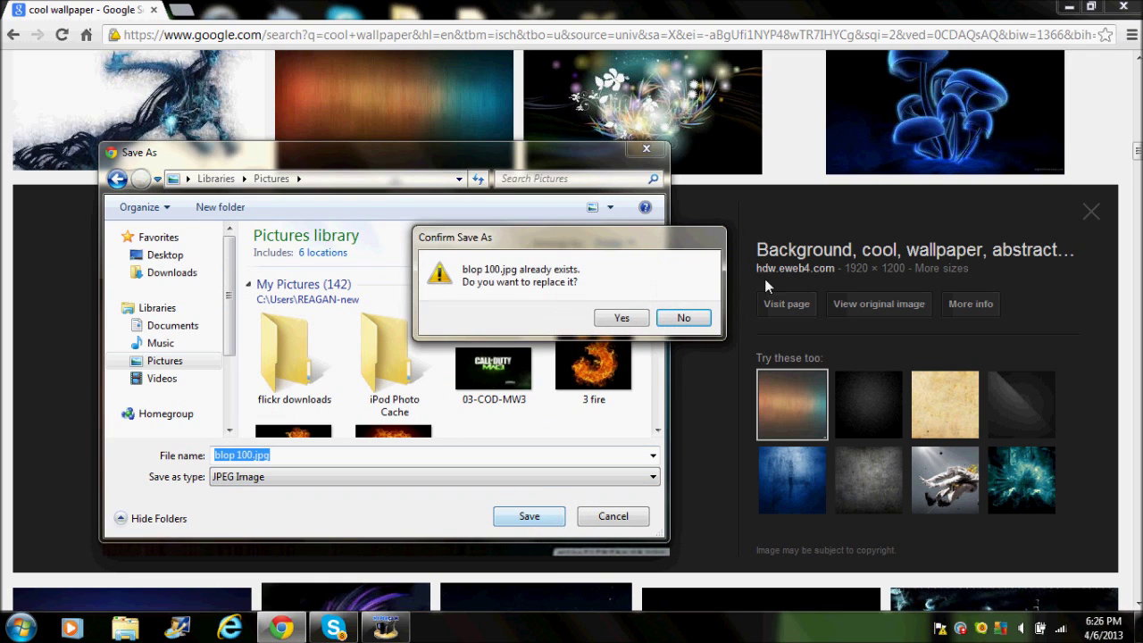
pyautogui.click(627, 318)
pyautogui.click(1092, 240)
pyautogui.click(178, 10)
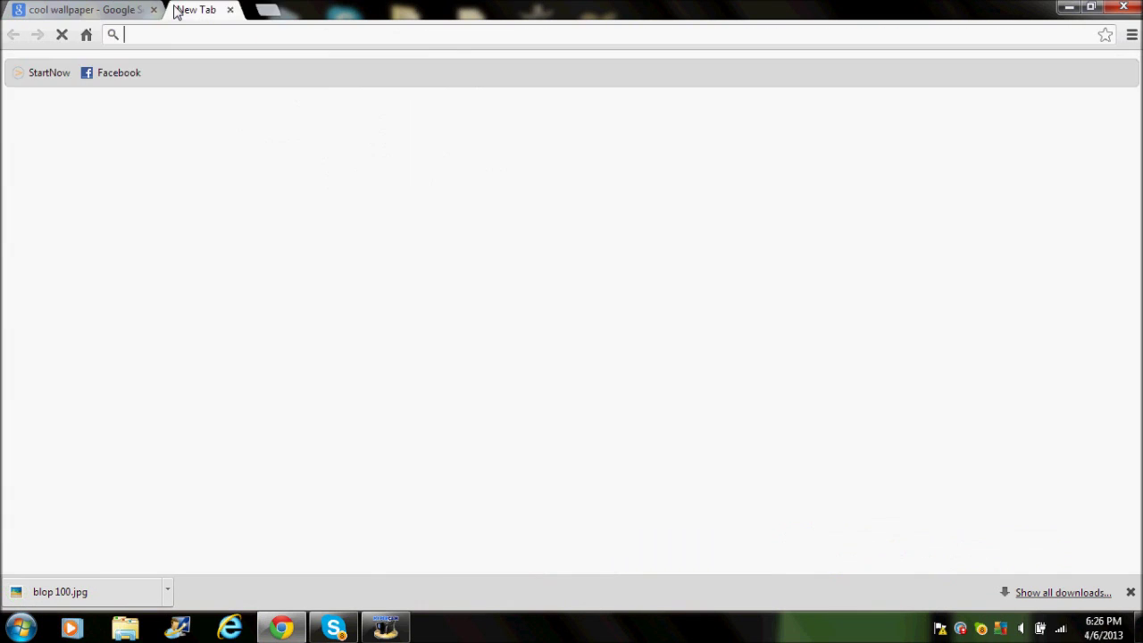
# Go to picmonkey.com in the new tab
pyautogui.tripleClick(260, 38)
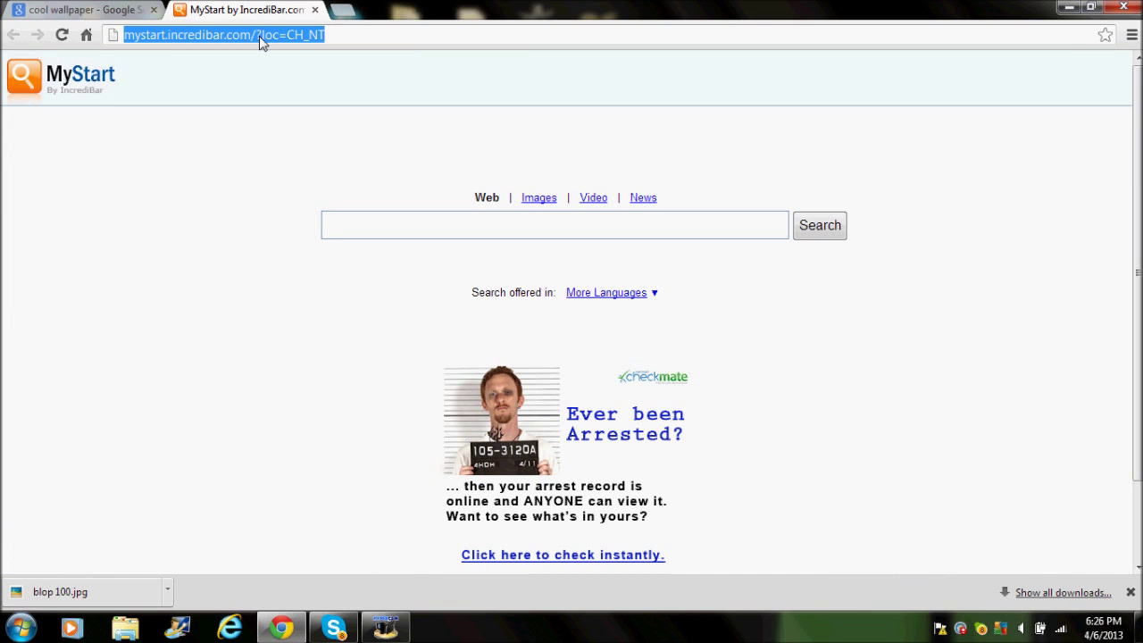
pyautogui.write('picmonkey.com')
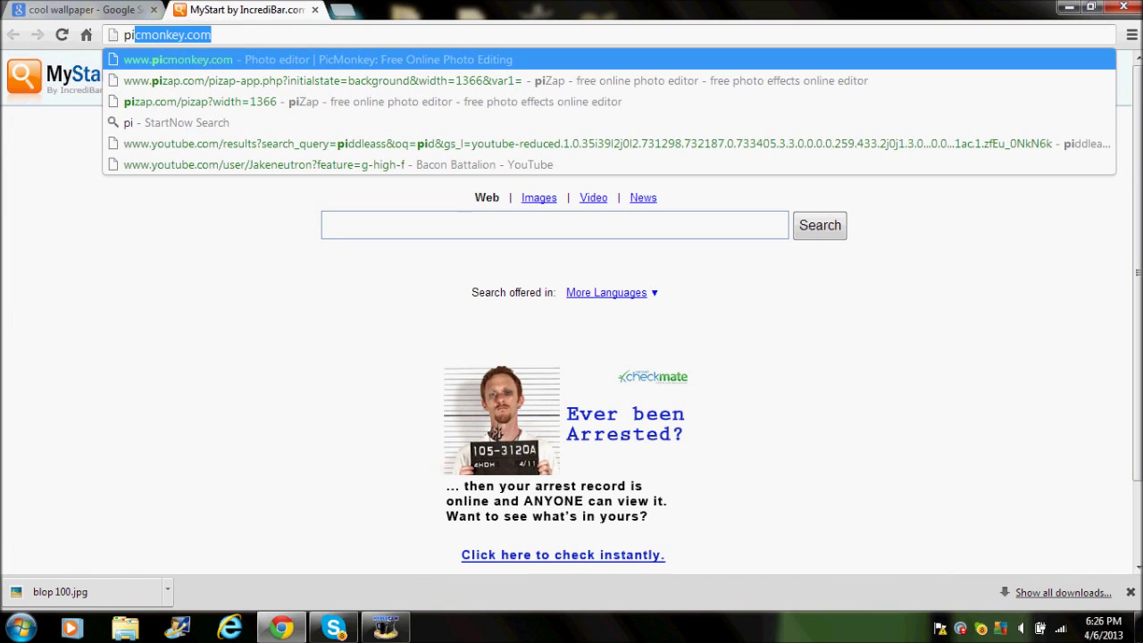
pyautogui.press('Return')
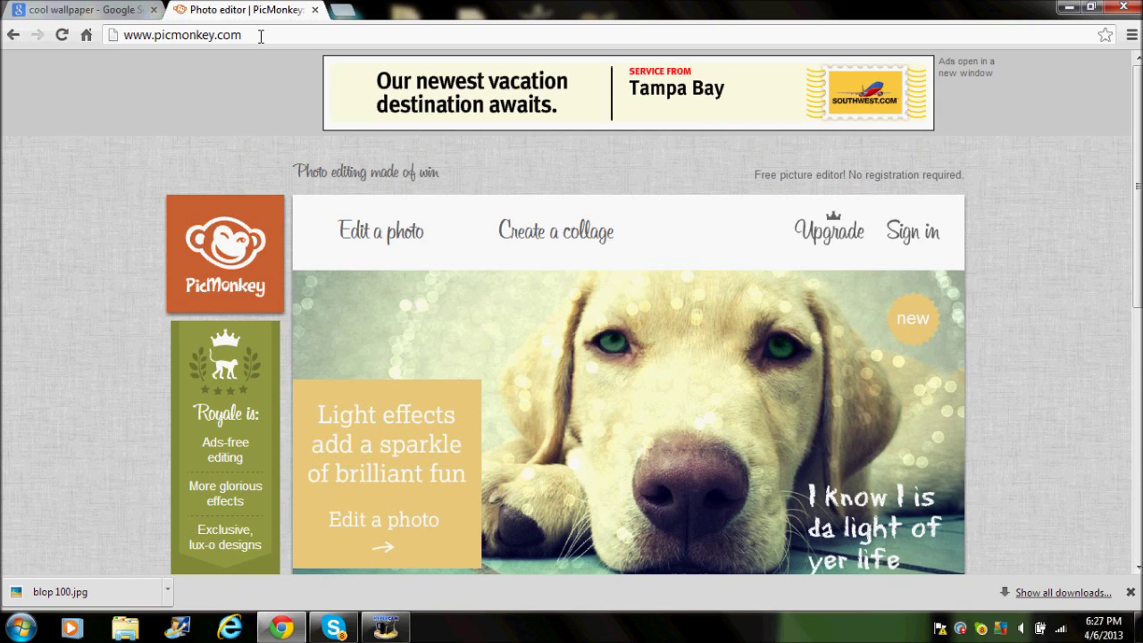
# Find blop 100 via Start menu search and drag it into PicMonkey's editor
pyautogui.click(22, 627)
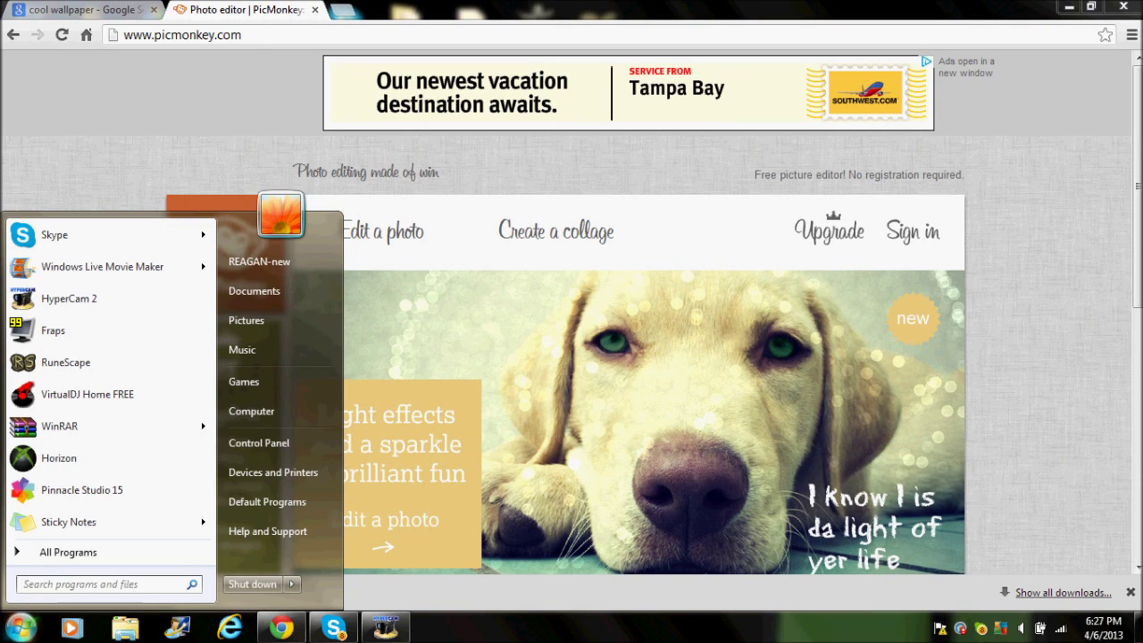
pyautogui.write('blop')
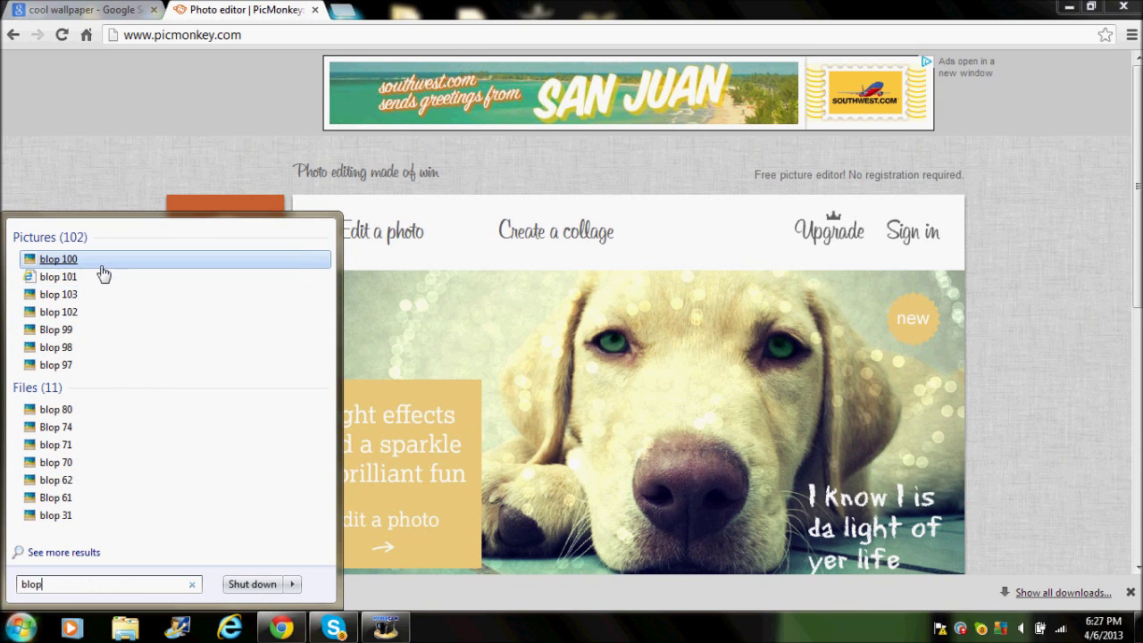
pyautogui.moveTo(101, 270); pyautogui.dragTo(377, 246)
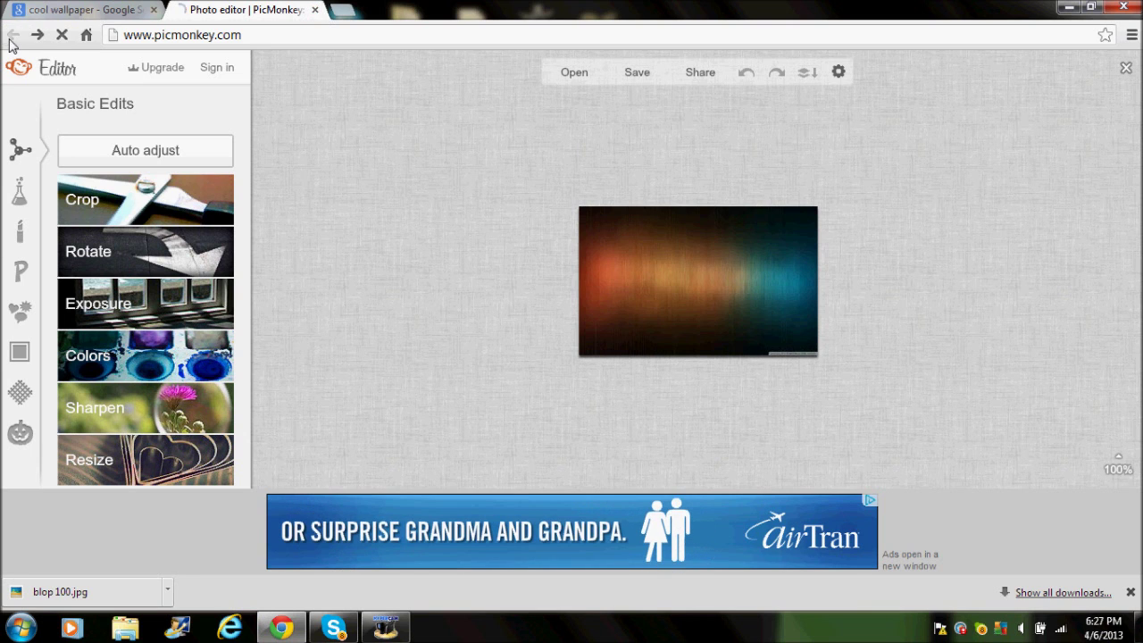
# Save the dark grey texture from the image results over blop 100.jpg in Pictures
pyautogui.click(50, 7)
pyautogui.scroll(-1, 357, 571)
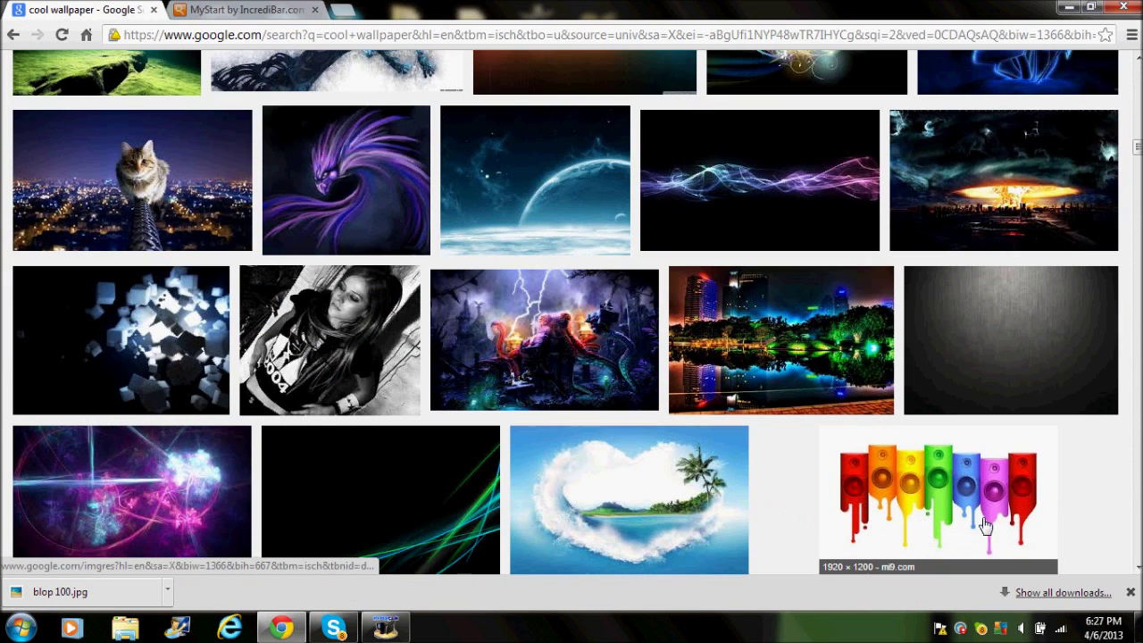
pyautogui.click(982, 361)
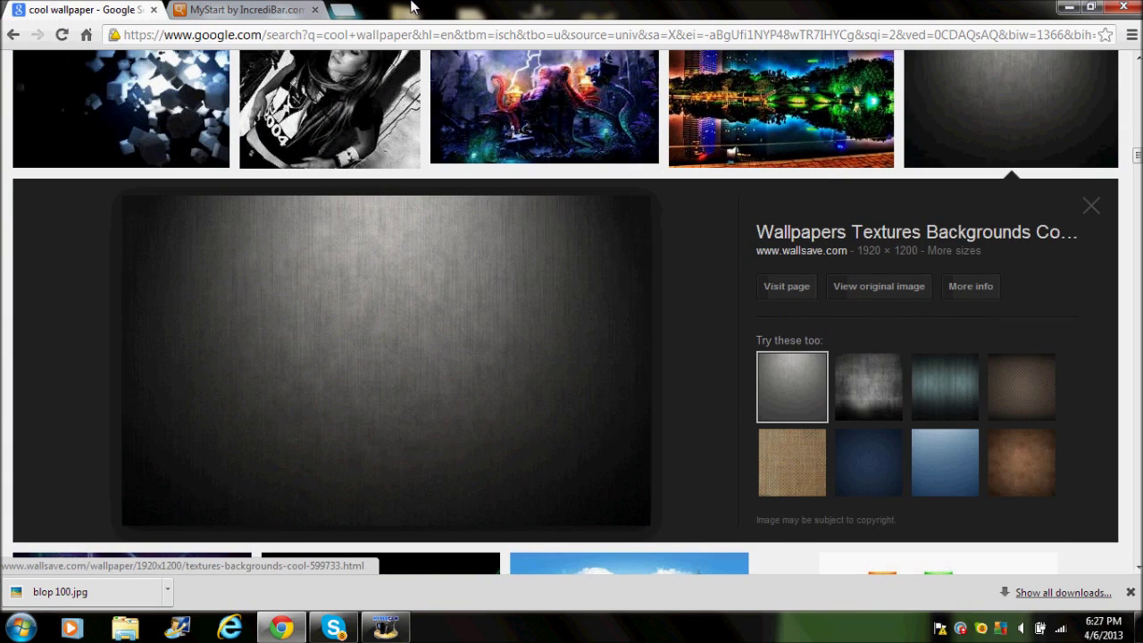
pyautogui.rightClick(402, 225)
pyautogui.click(460, 370)
pyautogui.write('blop')
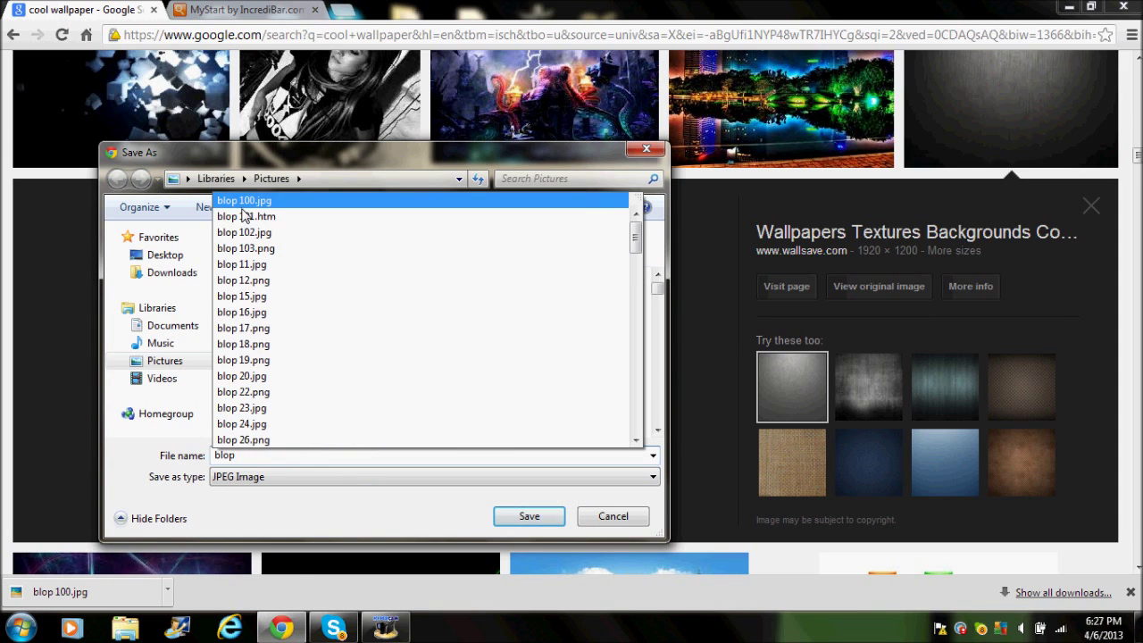
pyautogui.click(244, 201)
pyautogui.click(525, 514)
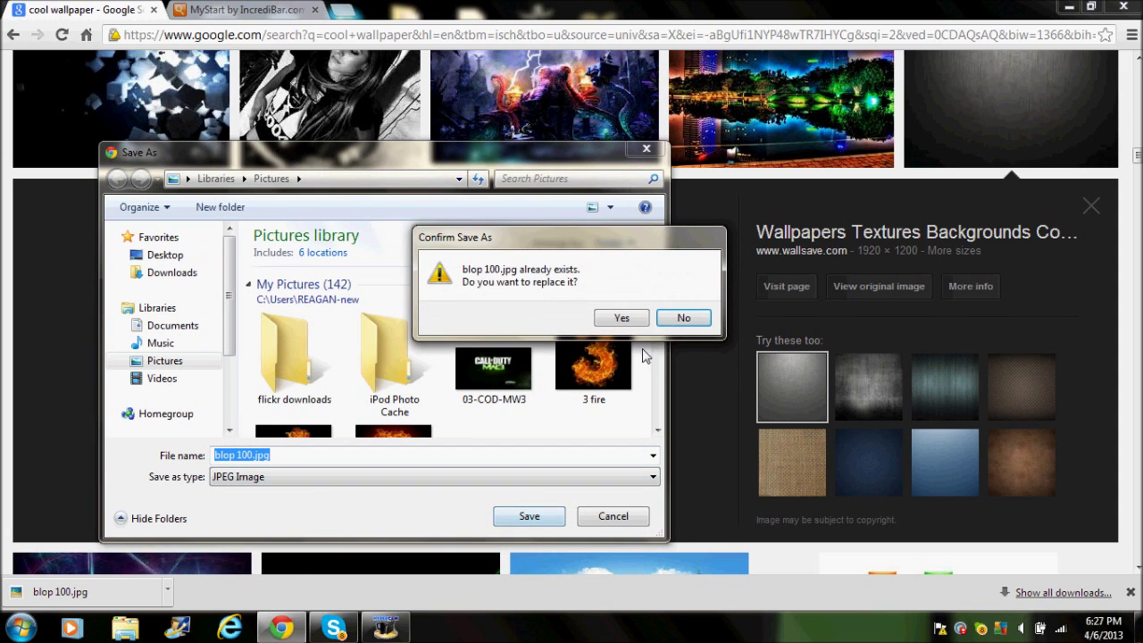
pyautogui.click(621, 317)
# Switch to the MyStart tab and begin entering a new address
pyautogui.click(241, 10)
pyautogui.click(262, 36)
pyautogui.write(']pic')
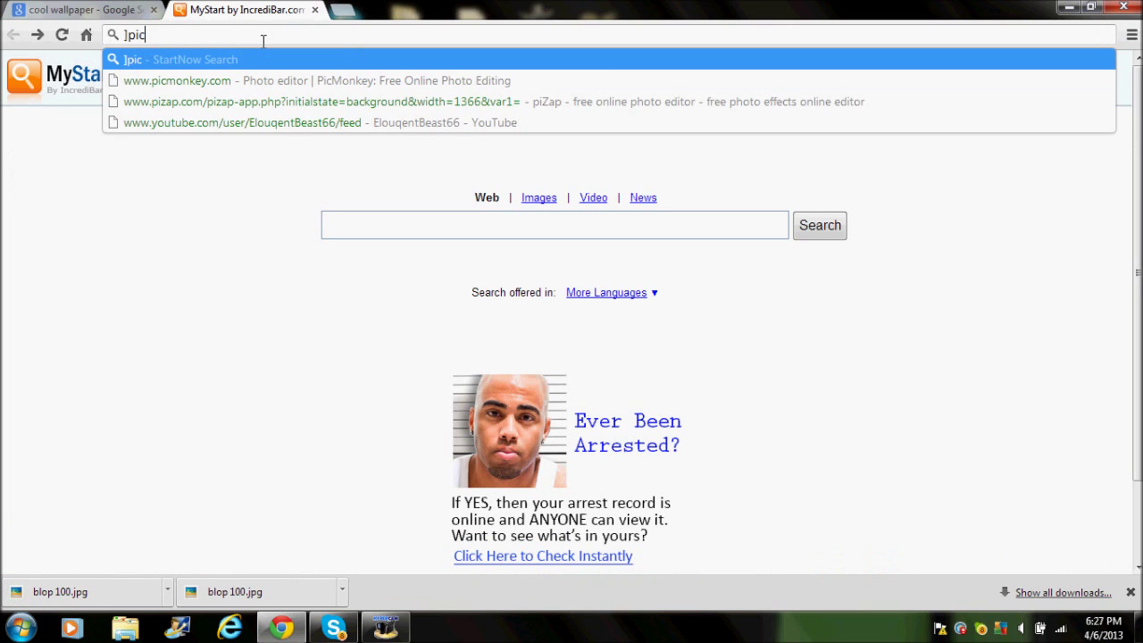
# Fix the mistyped address and load picmonkey.com
pyautogui.press('BackSpace')
pyautogui.press('BackSpace')
pyautogui.press('BackSpace')
pyautogui.write('pi')
pyautogui.press('Return')
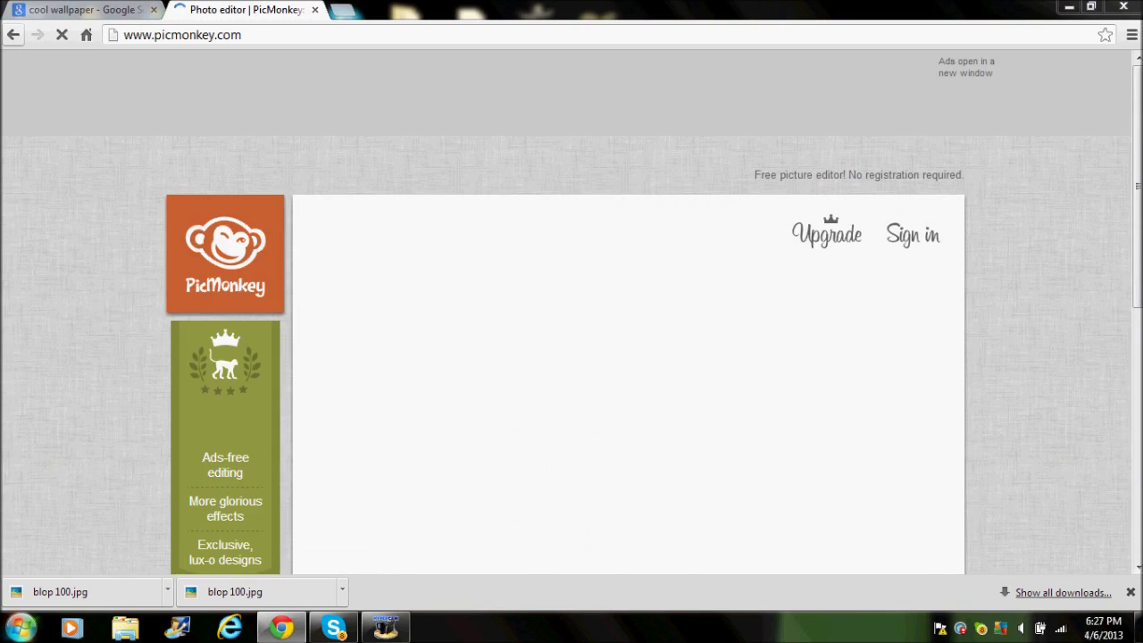
# Search the Start menu for 'blop' and drag blop 100 into PicMonkey's editor
pyautogui.click(20, 628)
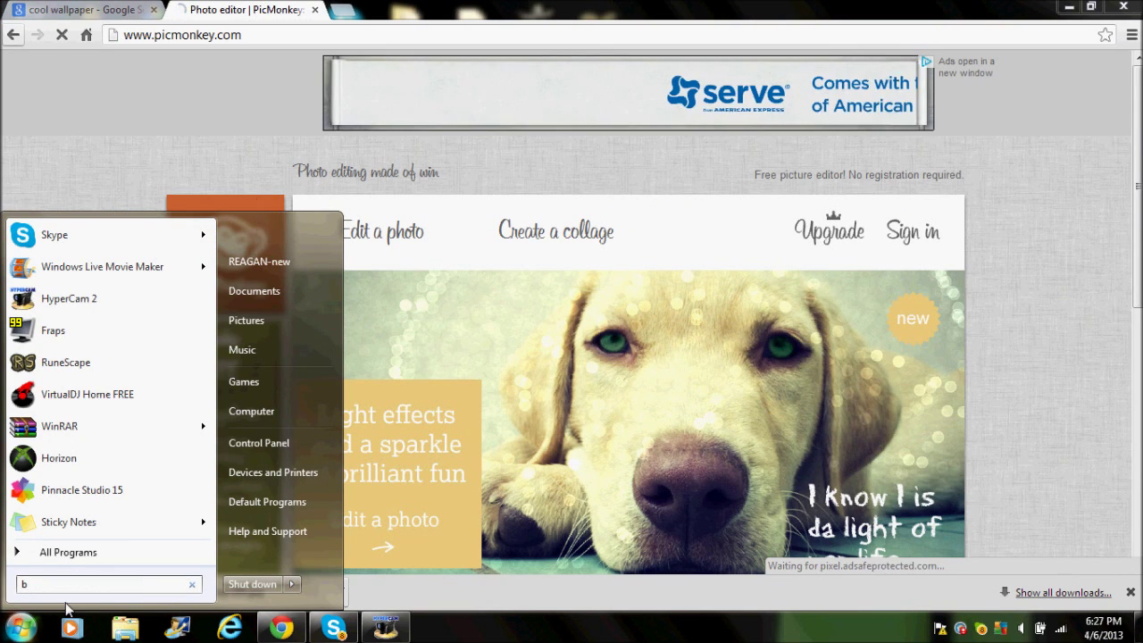
pyautogui.write('blop')
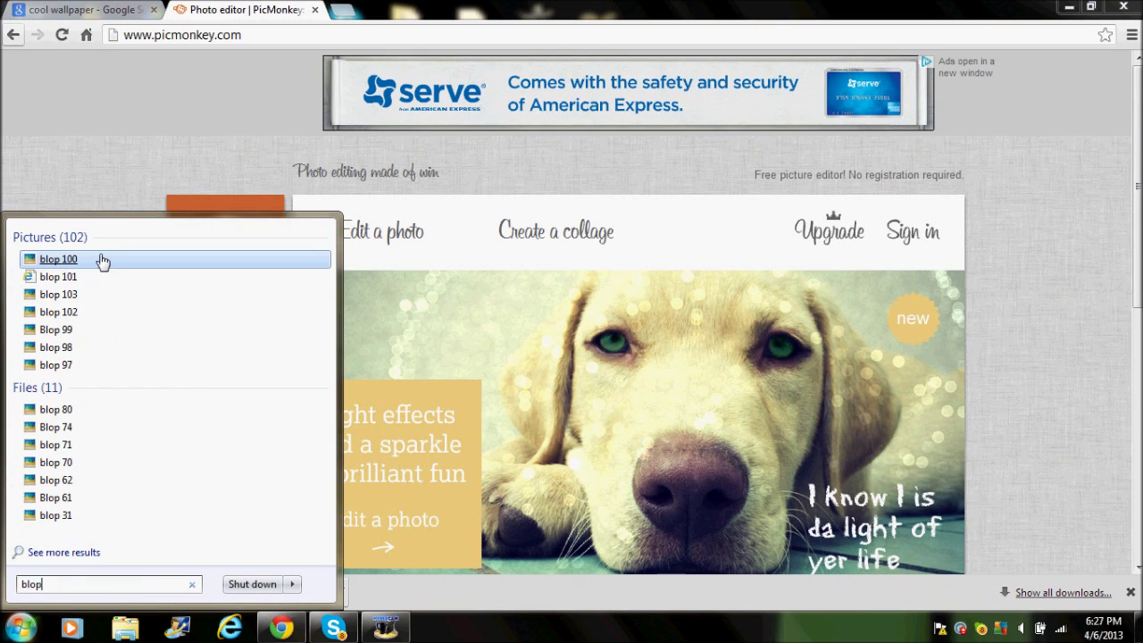
pyautogui.moveTo(107, 262); pyautogui.dragTo(397, 241)
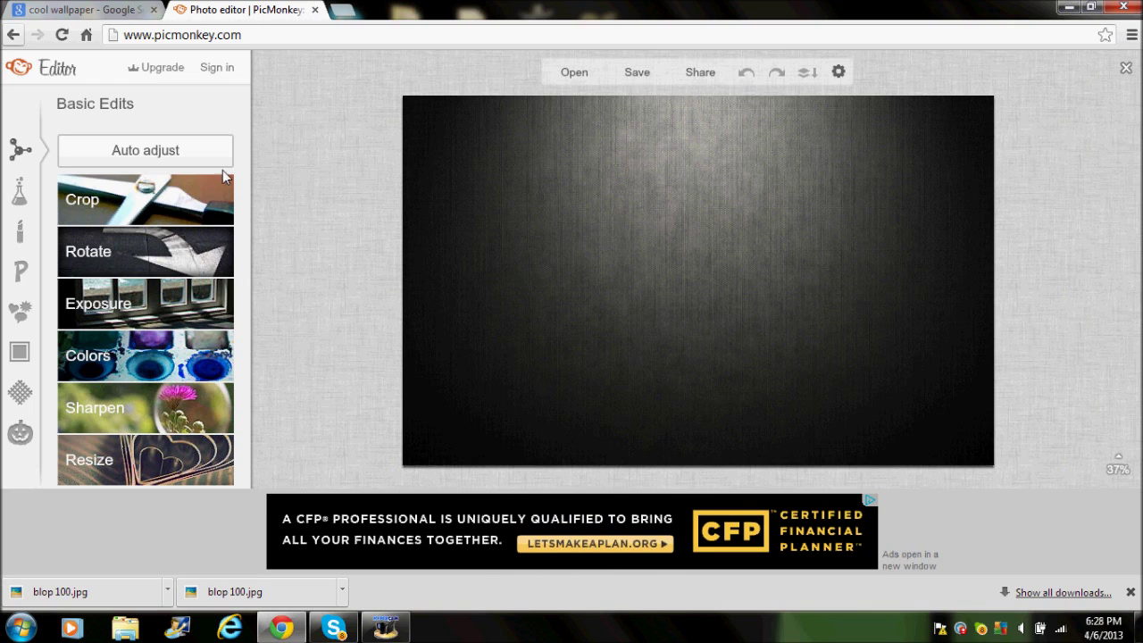
# Crop the background from the 2560 x 1600 HDTV preset to an actual size of 2120 × 1192
pyautogui.click(183, 211)
pyautogui.click(157, 237)
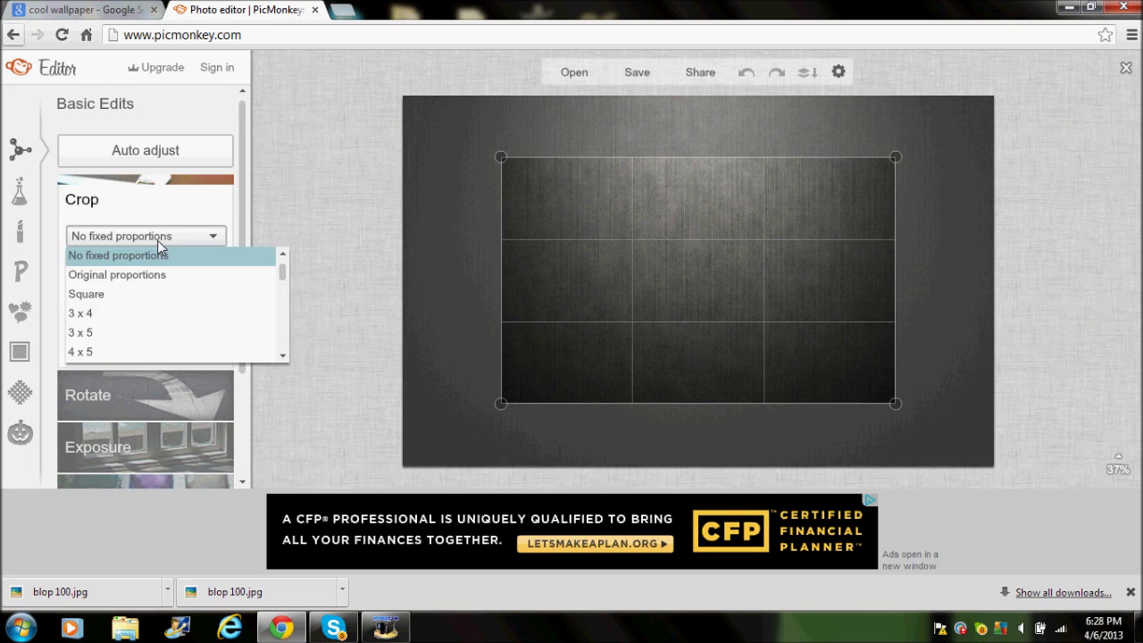
pyautogui.moveTo(283, 262); pyautogui.dragTo(286, 346)
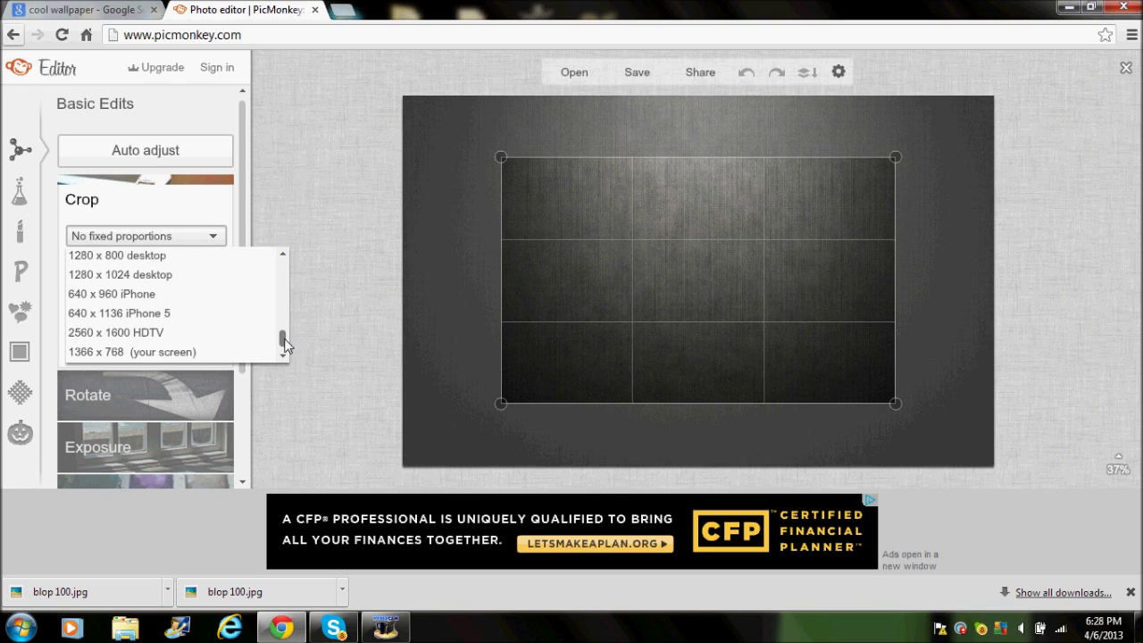
pyautogui.click(202, 333)
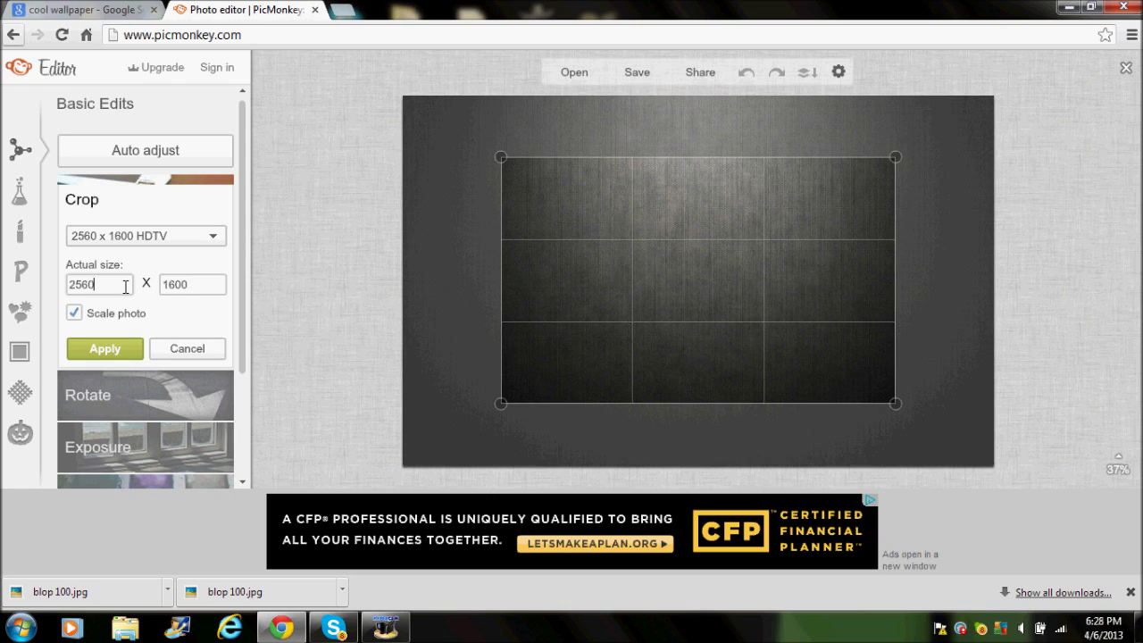
pyautogui.press('BackSpace')
pyautogui.write('11')
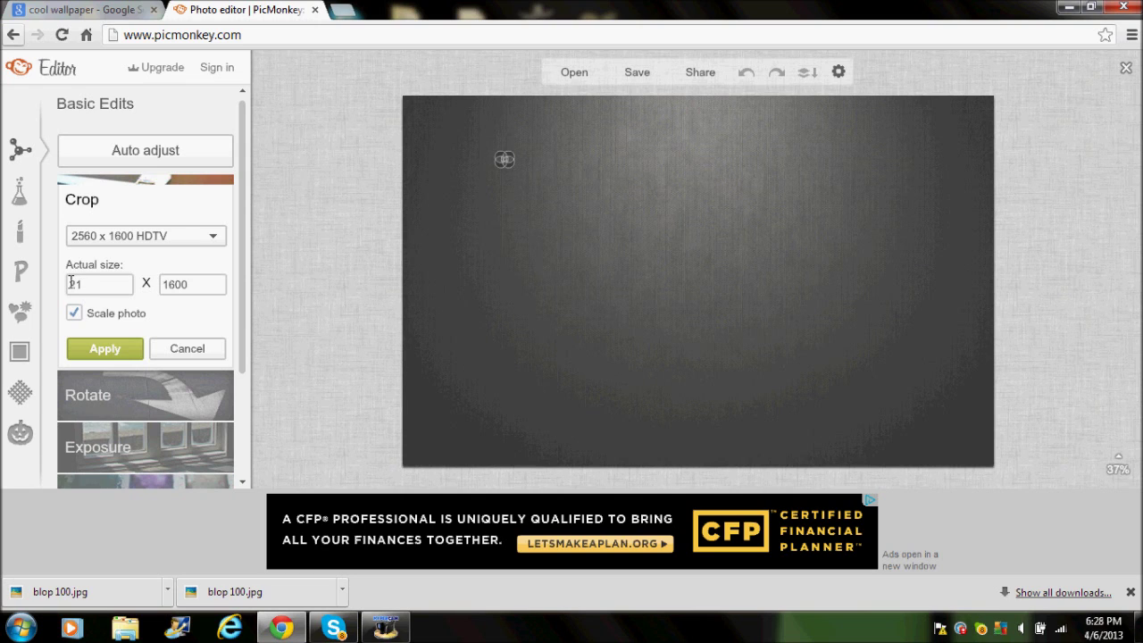
pyautogui.write('20')
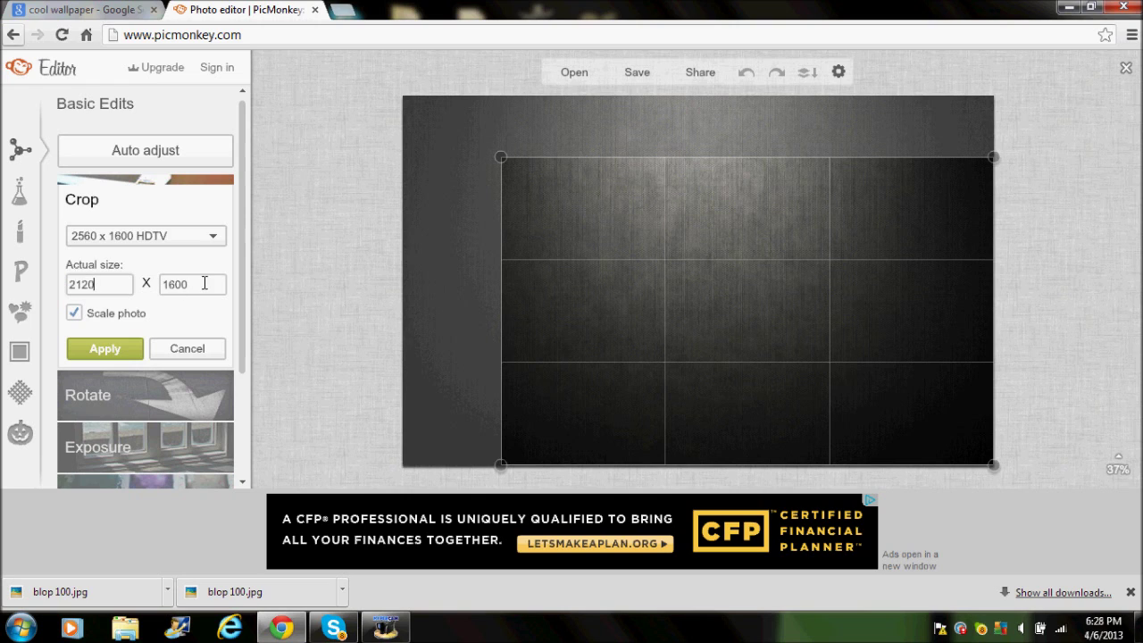
pyautogui.press('BackSpace')
pyautogui.press('BackSpace')
pyautogui.press('BackSpace')
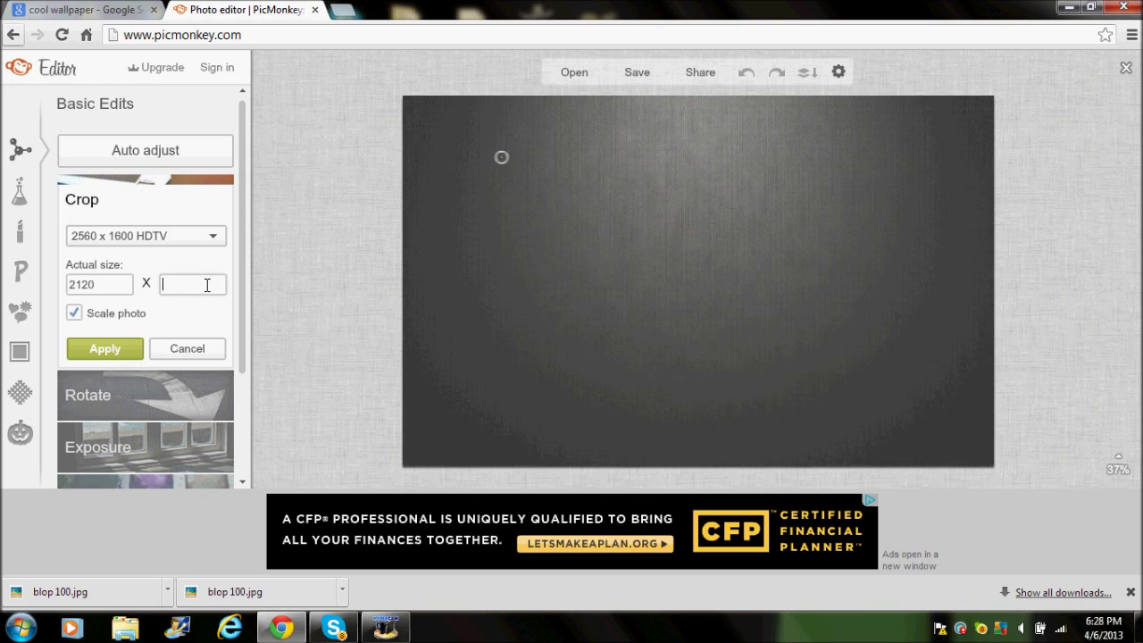
pyautogui.write('119')
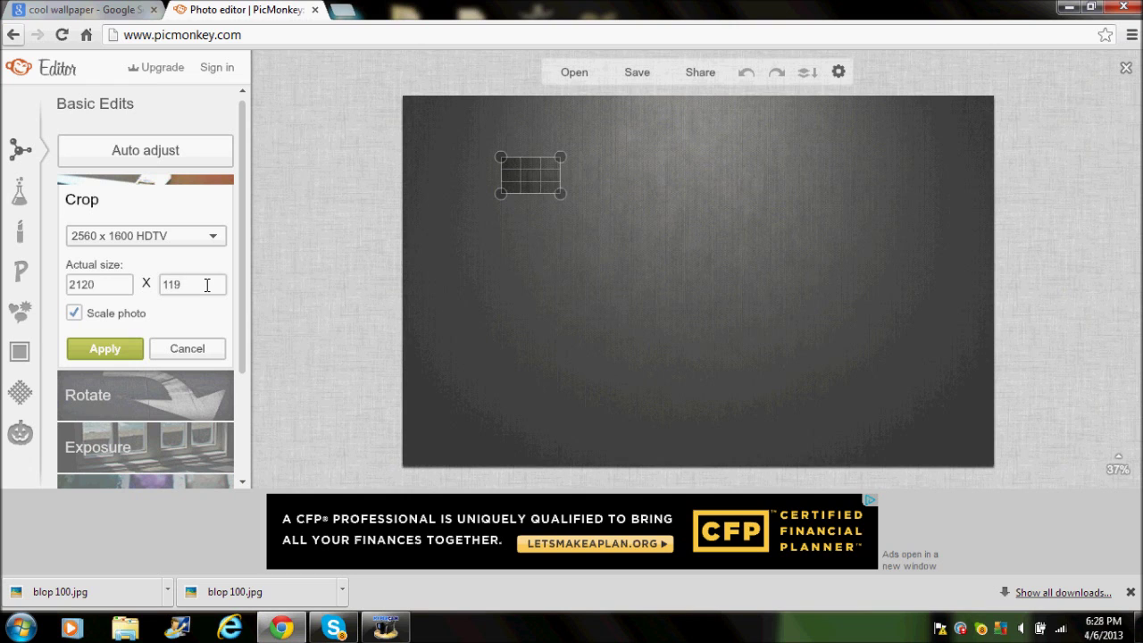
pyautogui.write('2')
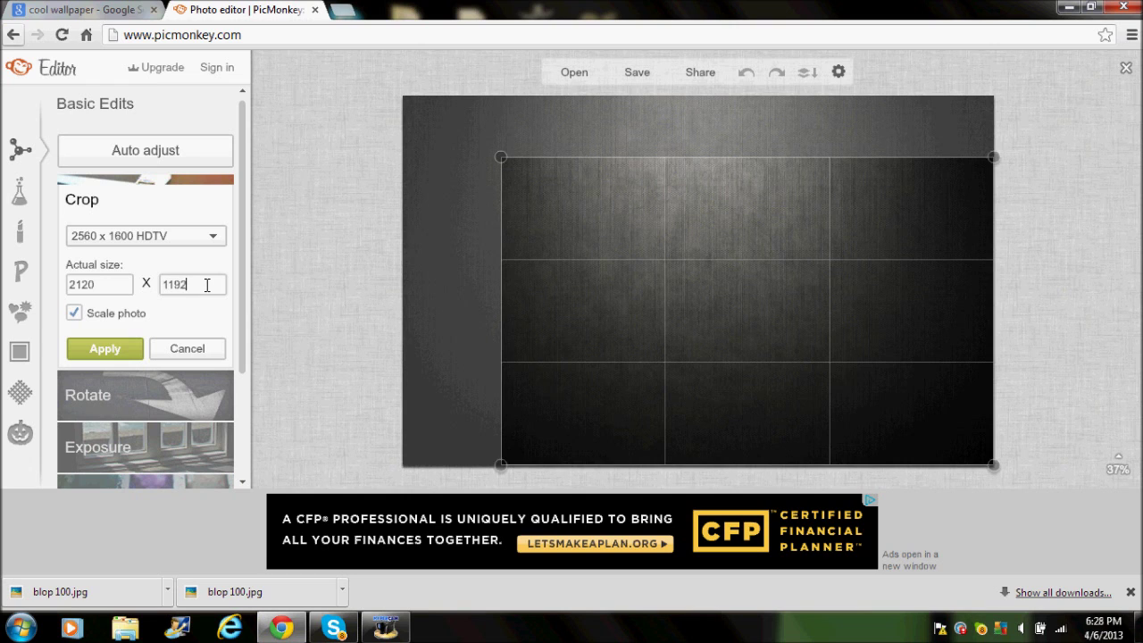
pyautogui.click(105, 349)
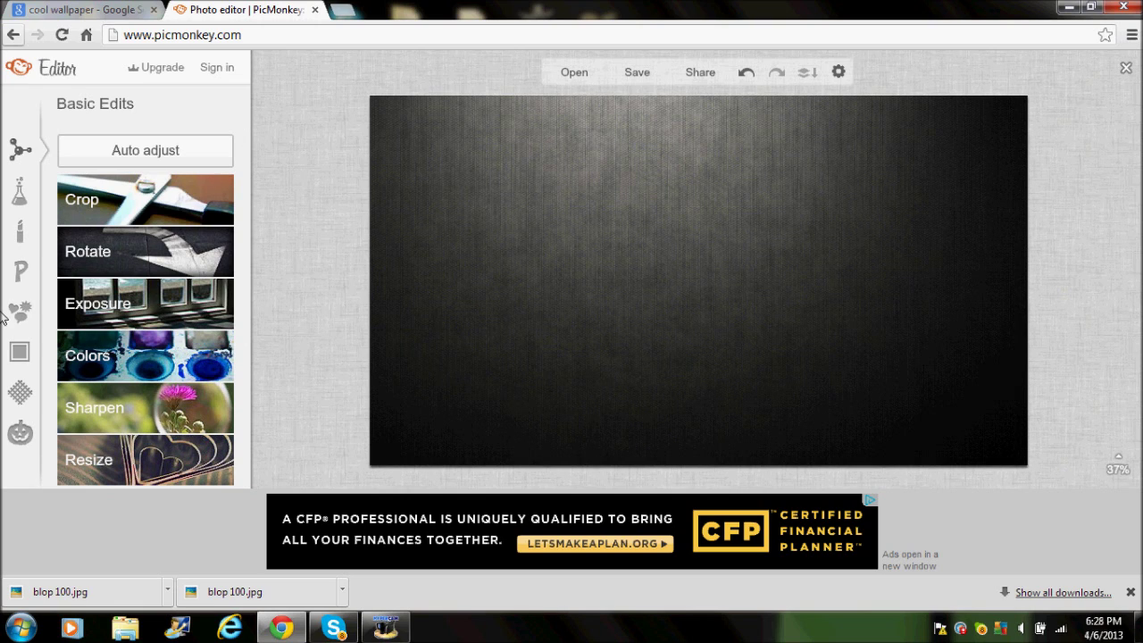
pyautogui.click(21, 273)
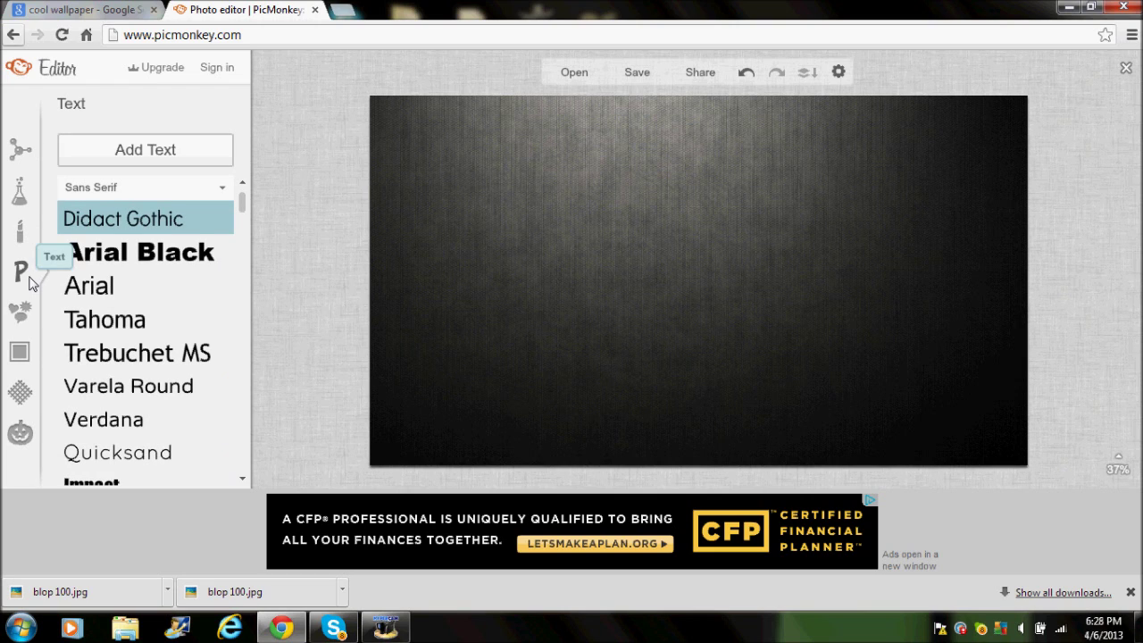
# Add a BOB text box in Arial Black near the top middle of the canvas
pyautogui.click(180, 268)
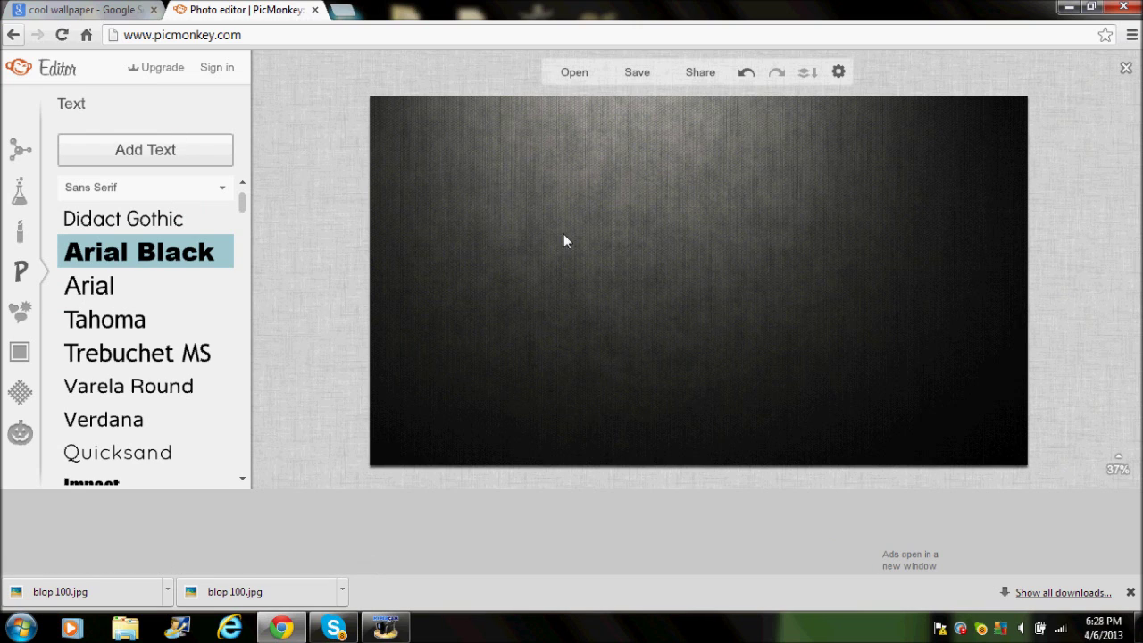
pyautogui.moveTo(708, 273); pyautogui.dragTo(663, 247)
pyautogui.click(758, 331)
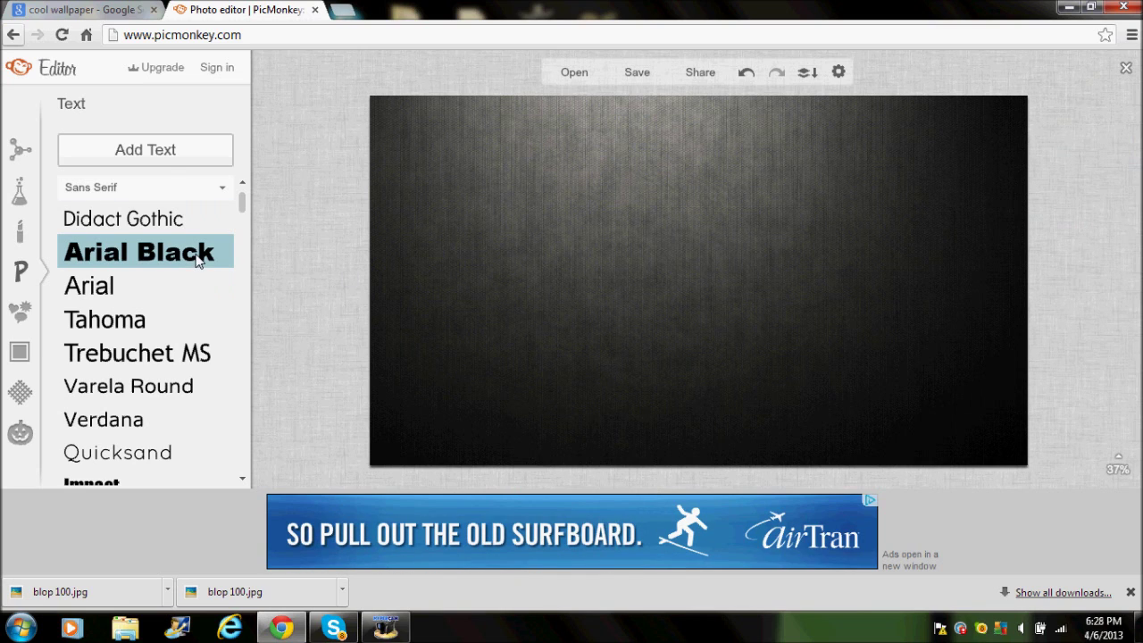
pyautogui.click(190, 161)
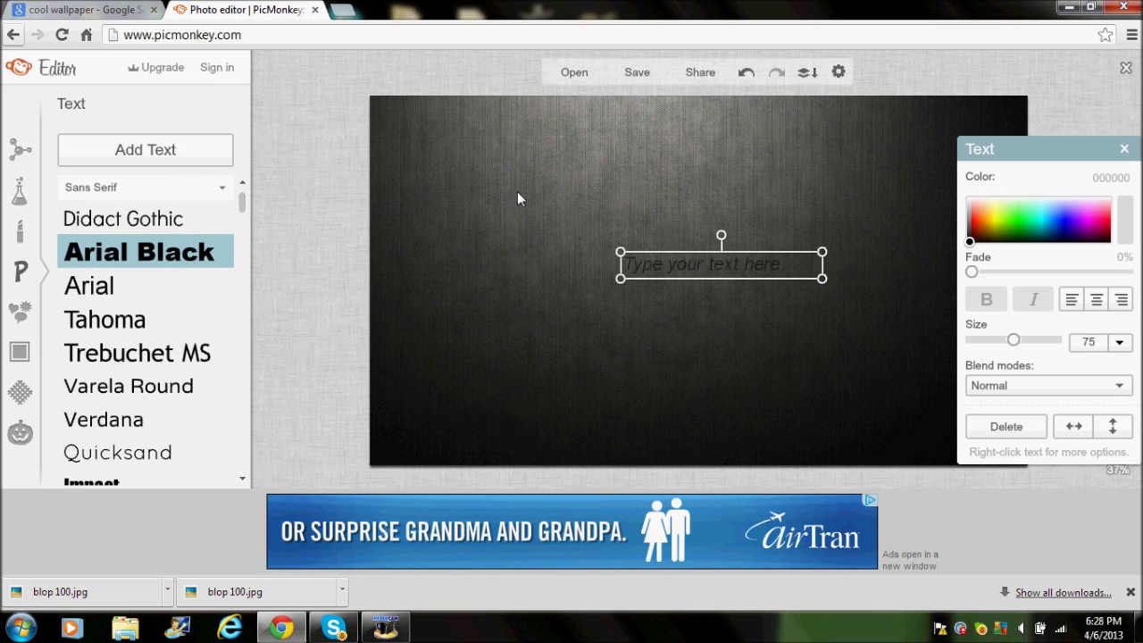
pyautogui.moveTo(668, 264); pyautogui.dragTo(642, 253)
pyautogui.click(661, 257)
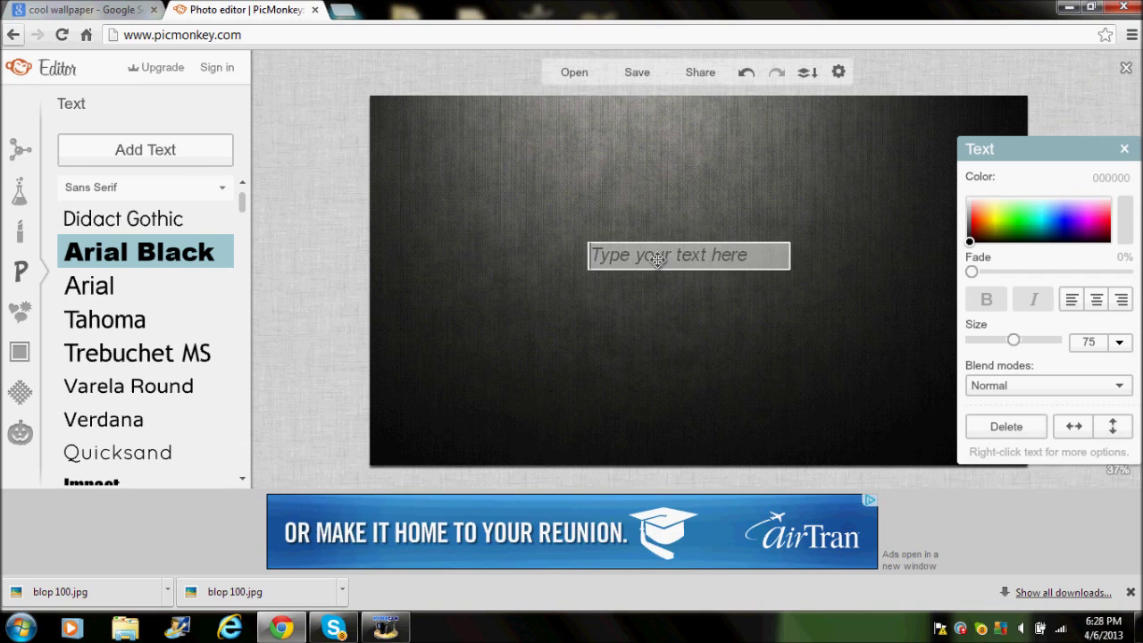
pyautogui.write('BOB')
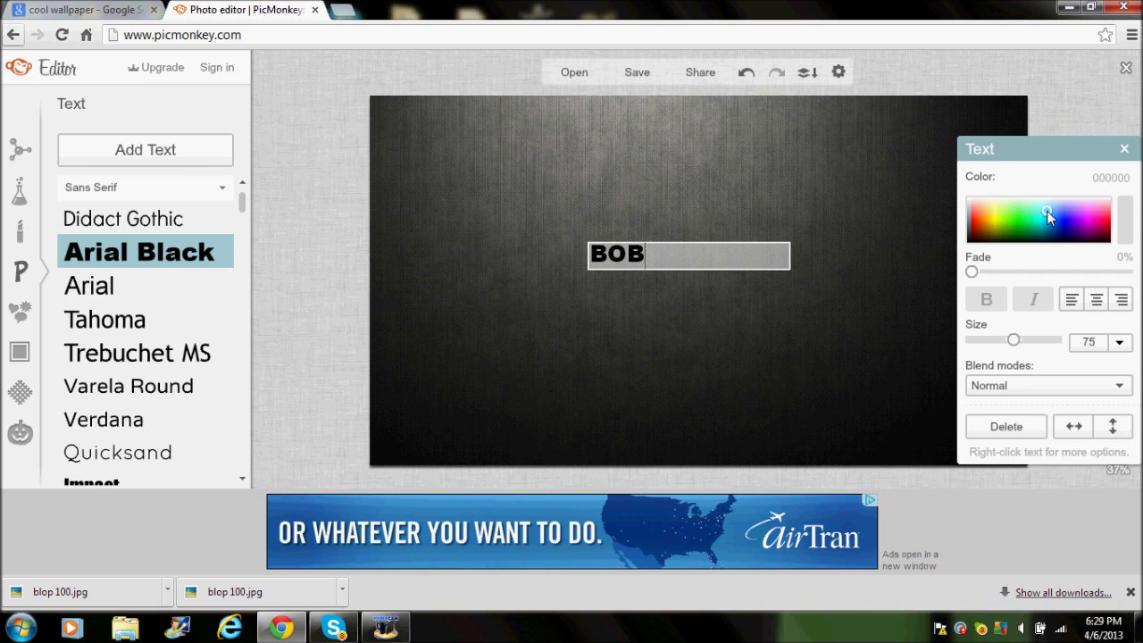
pyautogui.click(719, 265)
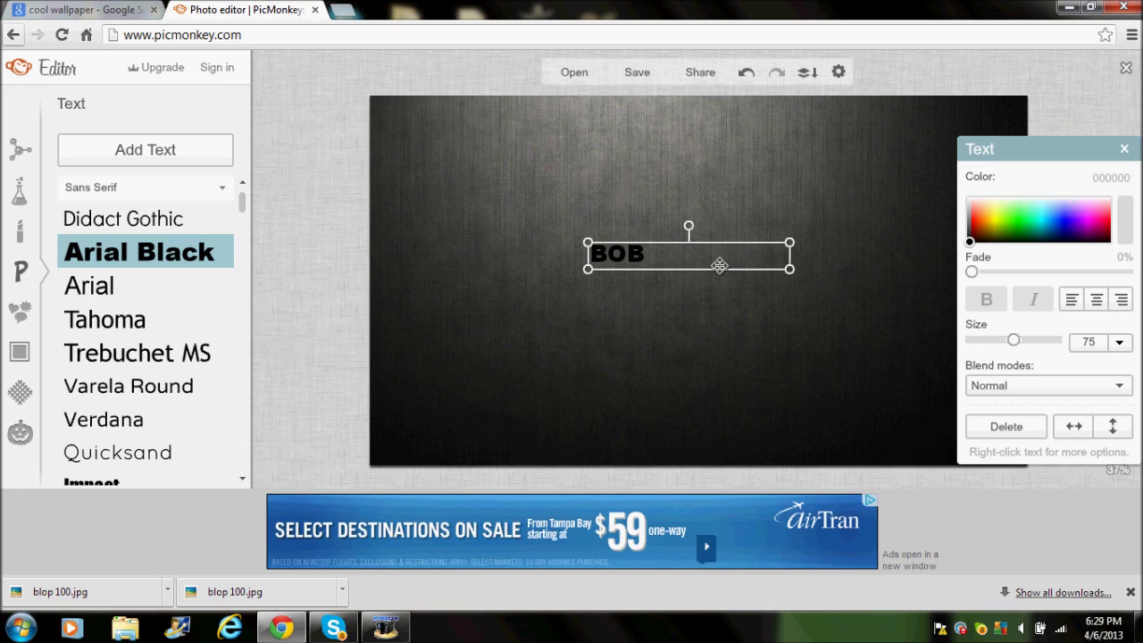
# Colour BOB blue, enlarge it to size 129 and nudge it slightly right
pyautogui.doubleClick(651, 252)
pyautogui.moveTo(1041, 223)
pyautogui.mouseDown()
pyautogui.moveTo(999, 222)
pyautogui.moveTo(1061, 224)
pyautogui.mouseUp()
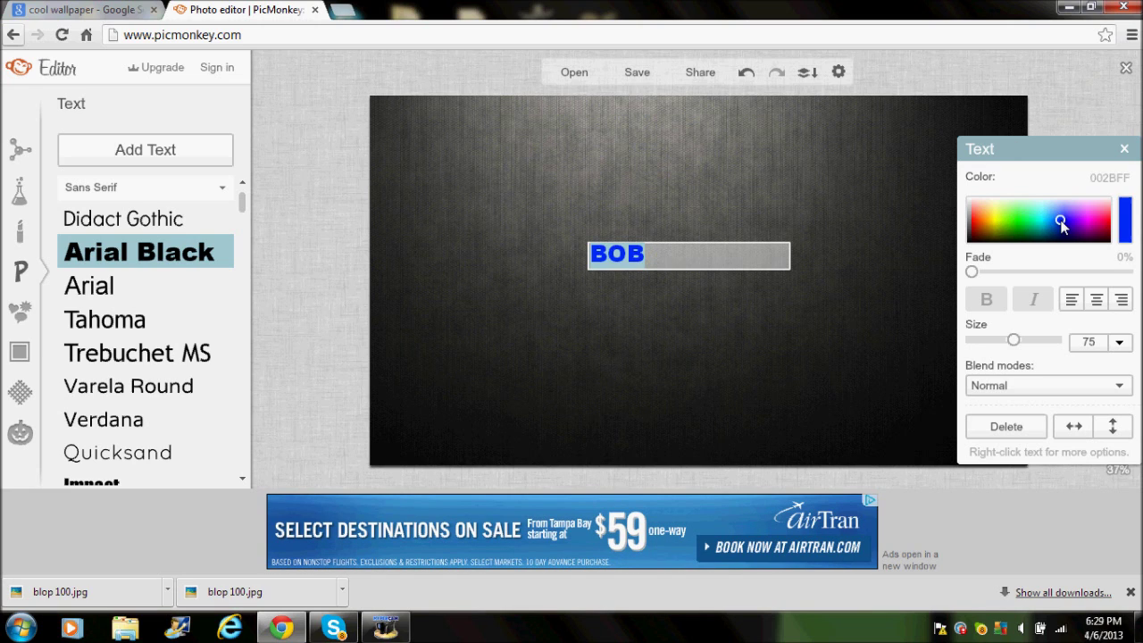
pyautogui.click(776, 271)
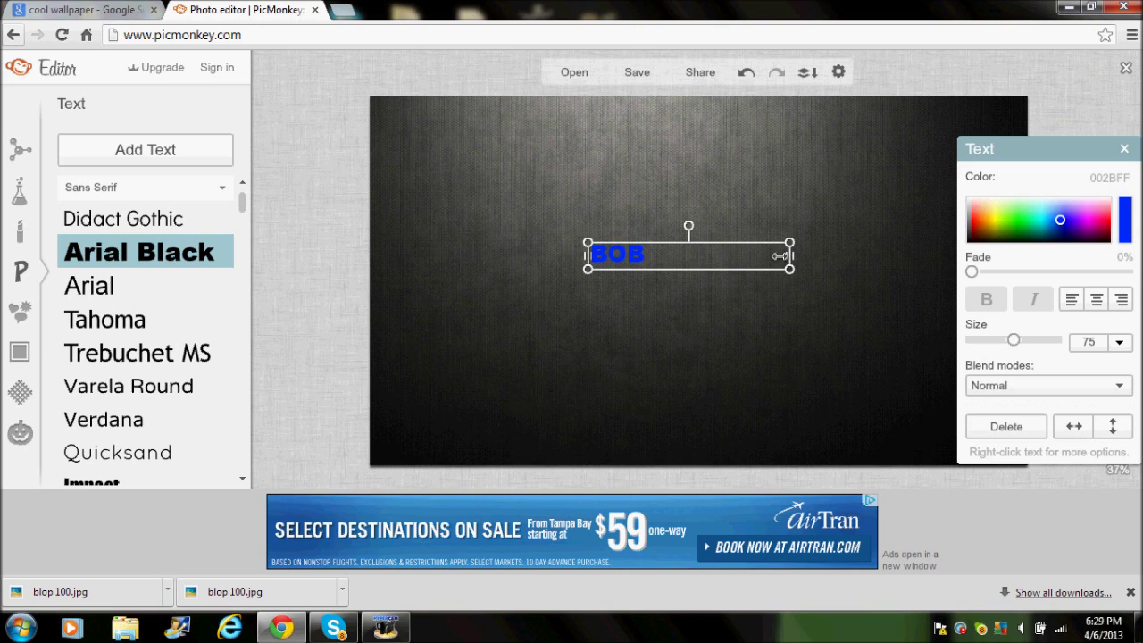
pyautogui.moveTo(788, 270); pyautogui.dragTo(932, 330)
pyautogui.click(786, 369)
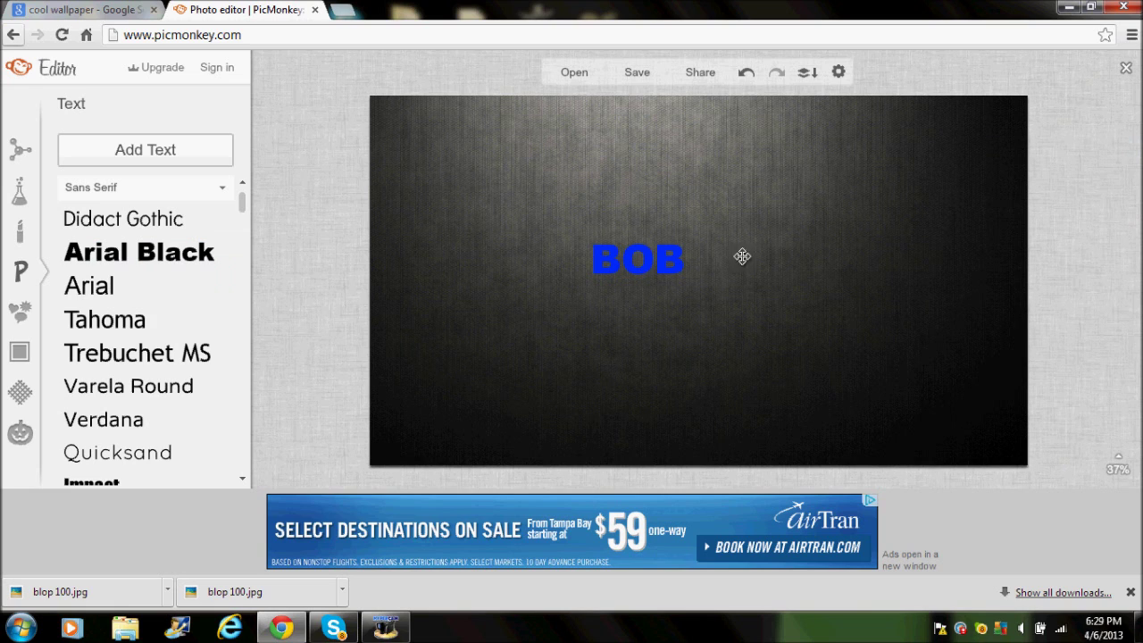
pyautogui.click(639, 251)
pyautogui.moveTo(633, 253); pyautogui.dragTo(653, 248)
pyautogui.click(633, 200)
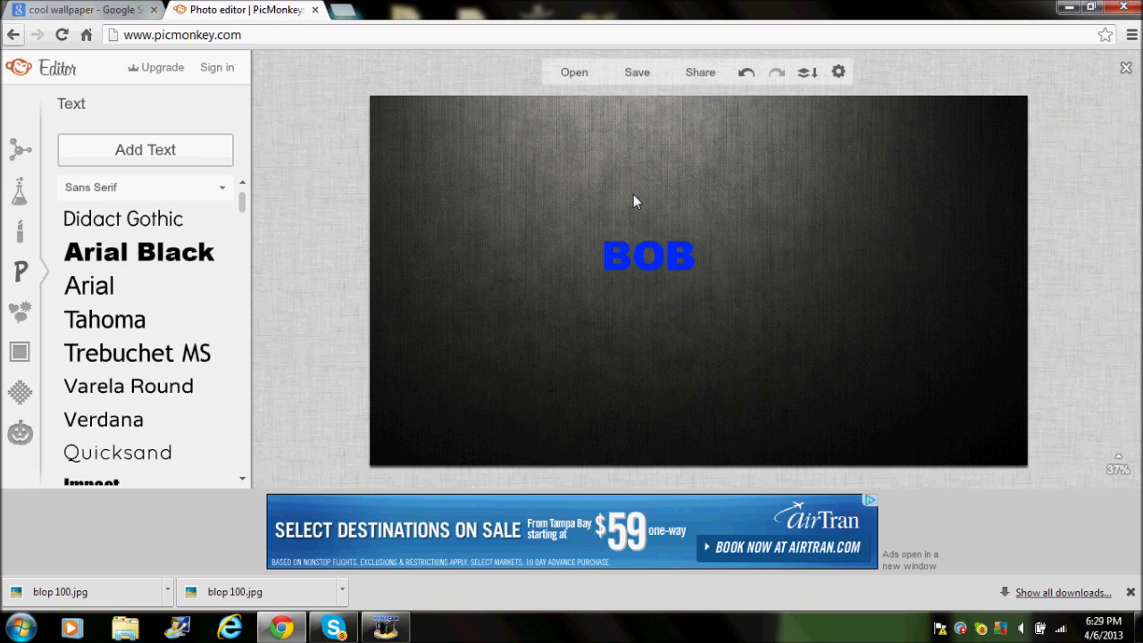
# Save the 2120 × 1192 BOB banner over blop 100.jpg in Pictures
pyautogui.click(574, 70)
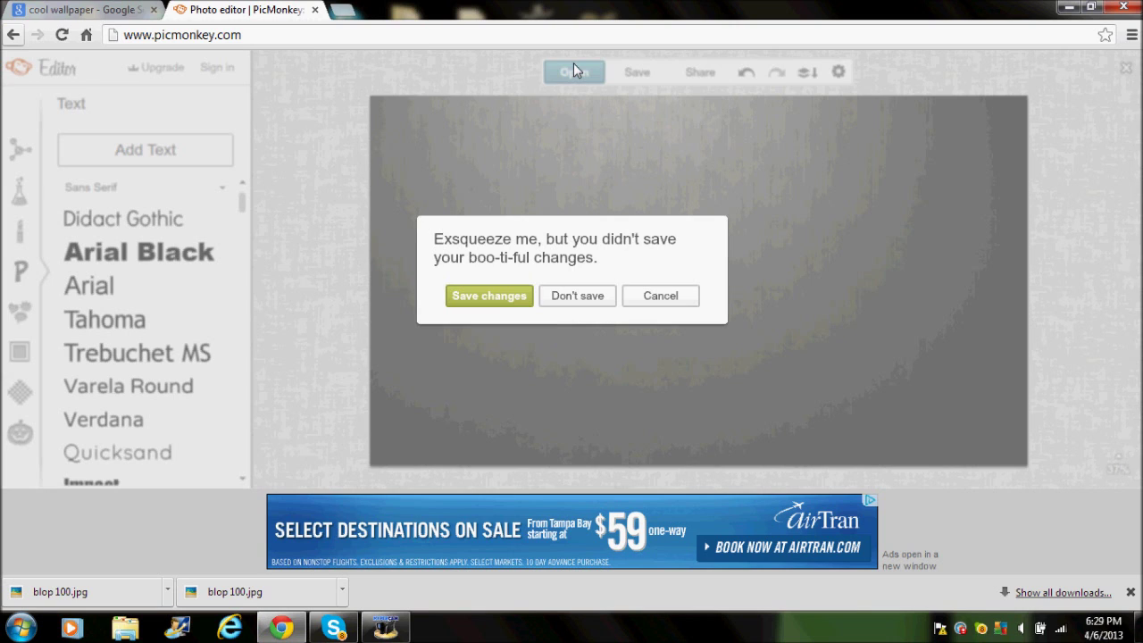
pyautogui.click(498, 295)
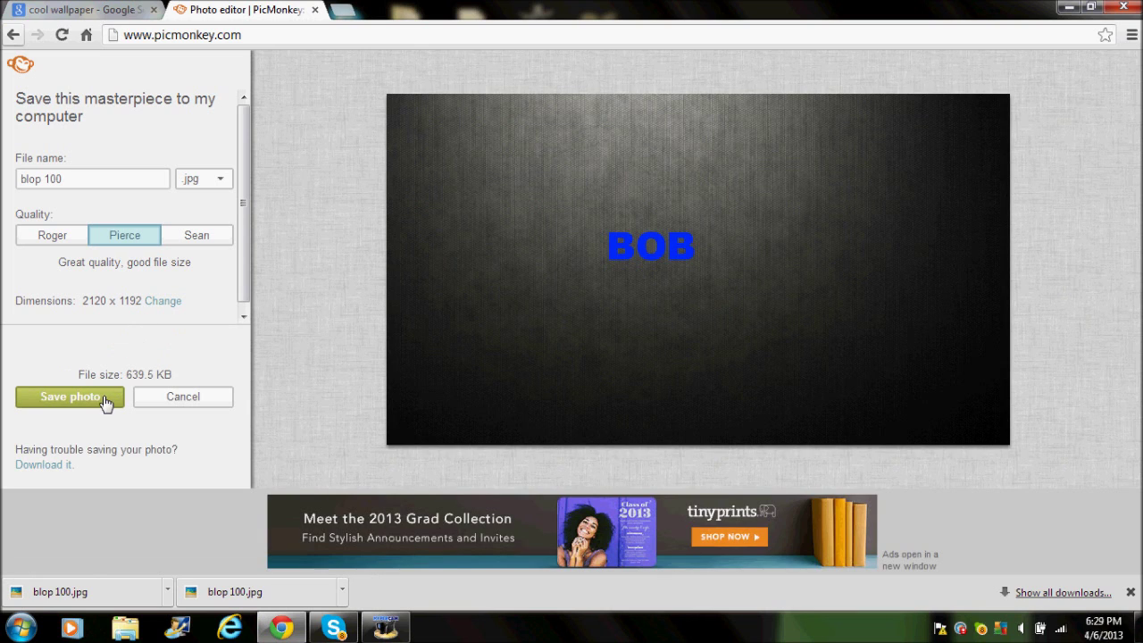
pyautogui.click(103, 396)
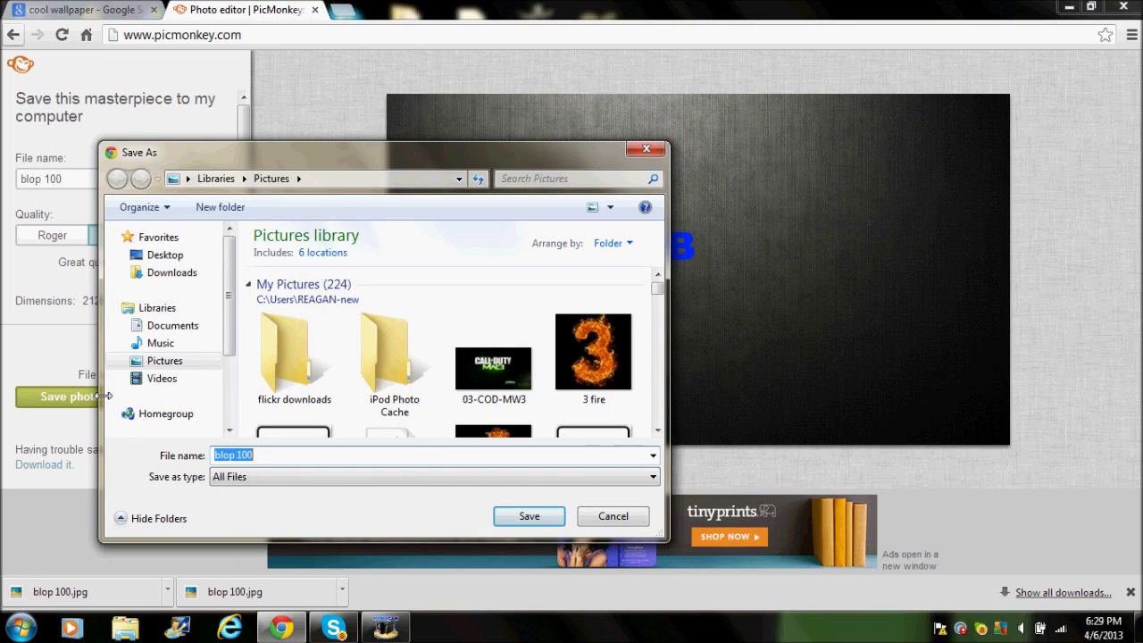
pyautogui.click(523, 516)
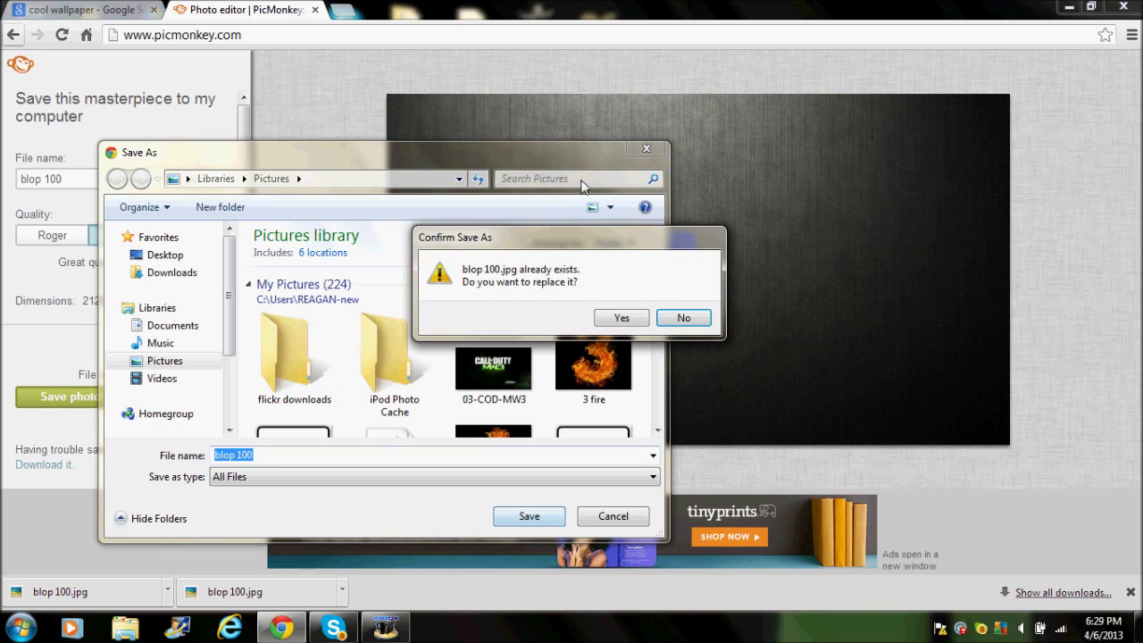
pyautogui.click(614, 313)
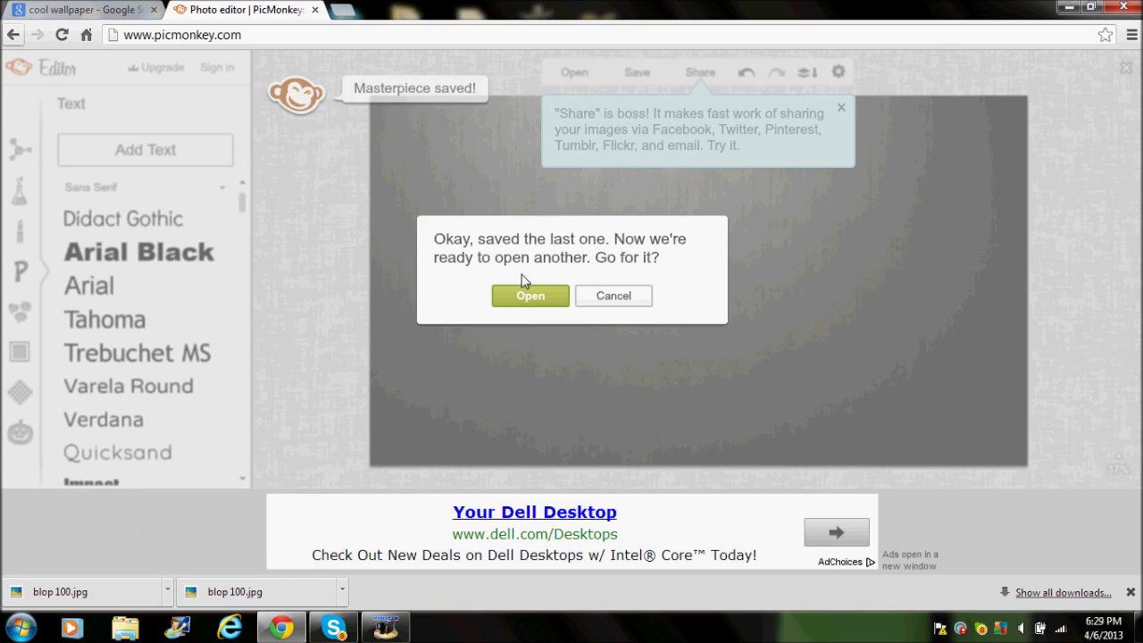
# Open the piZap editor in a new browser tab next to PicMonkey
pyautogui.click(342, 11)
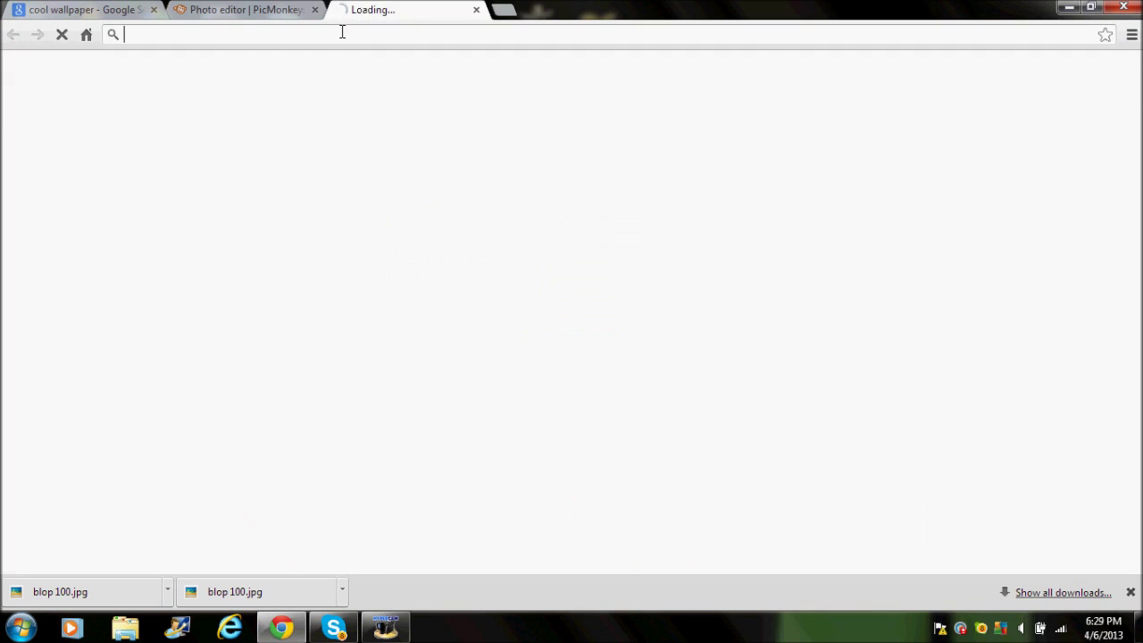
pyautogui.write('pi')
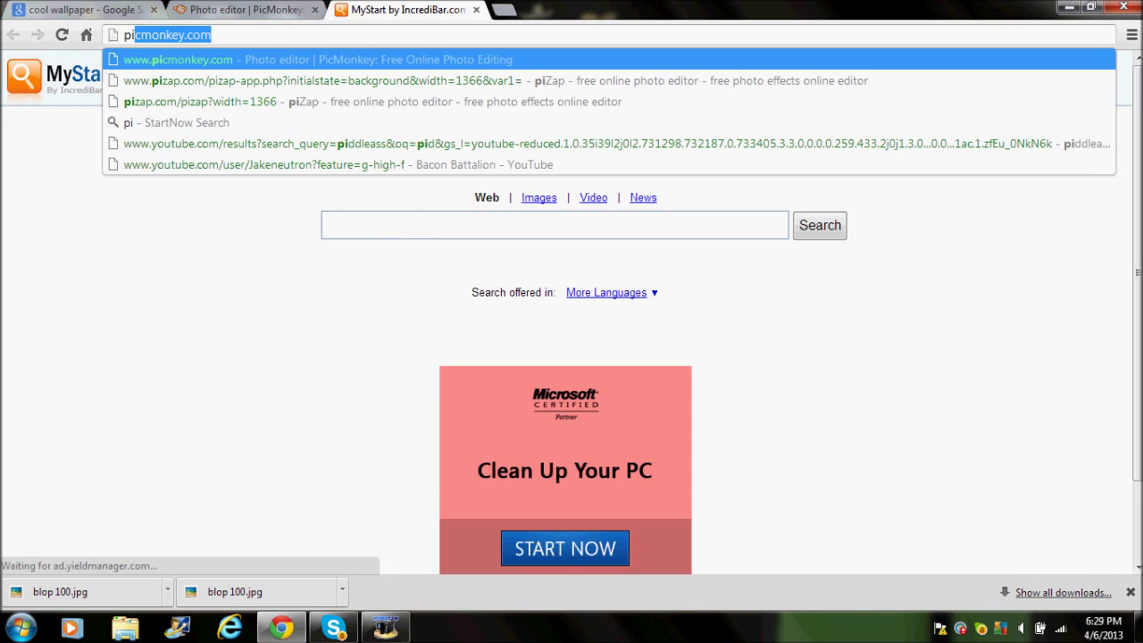
pyautogui.write('z')
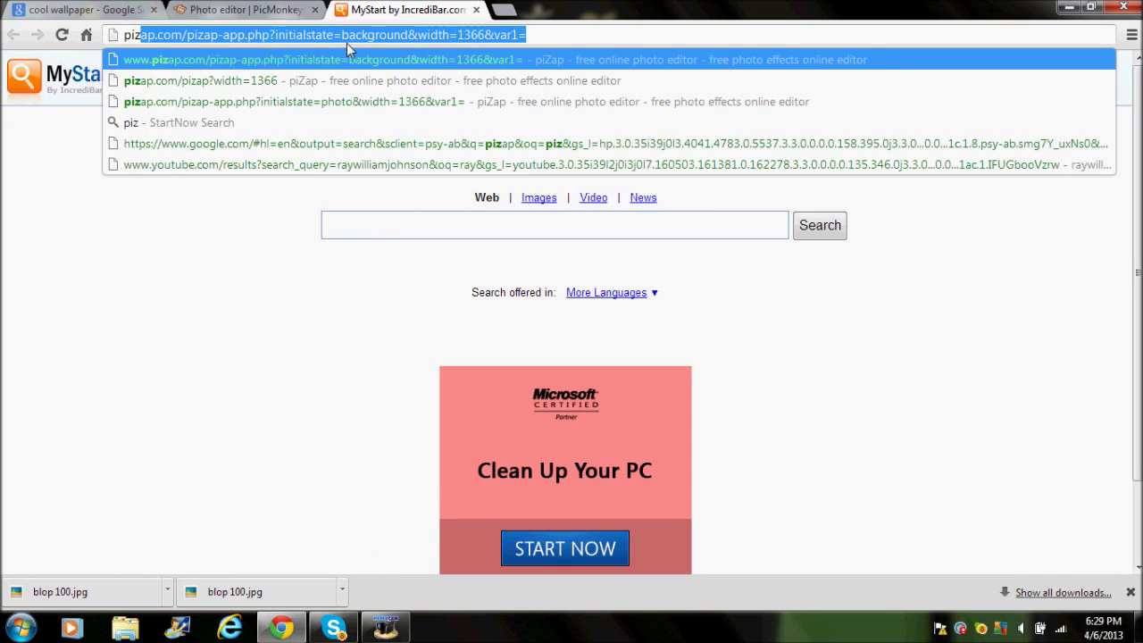
pyautogui.press('Return')
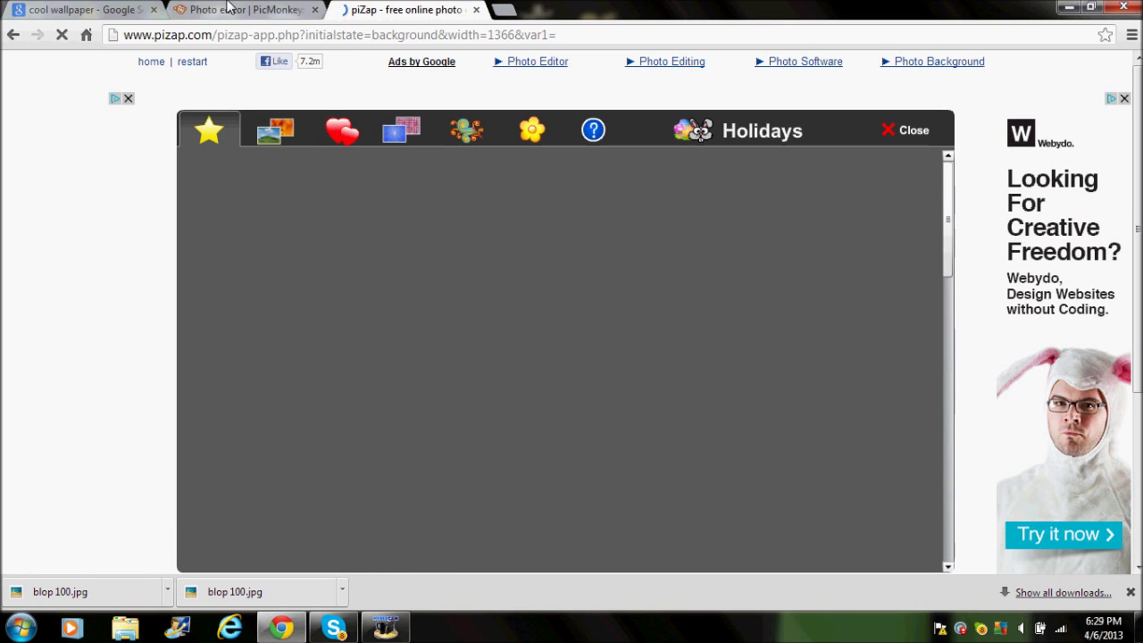
pyautogui.click(245, 10)
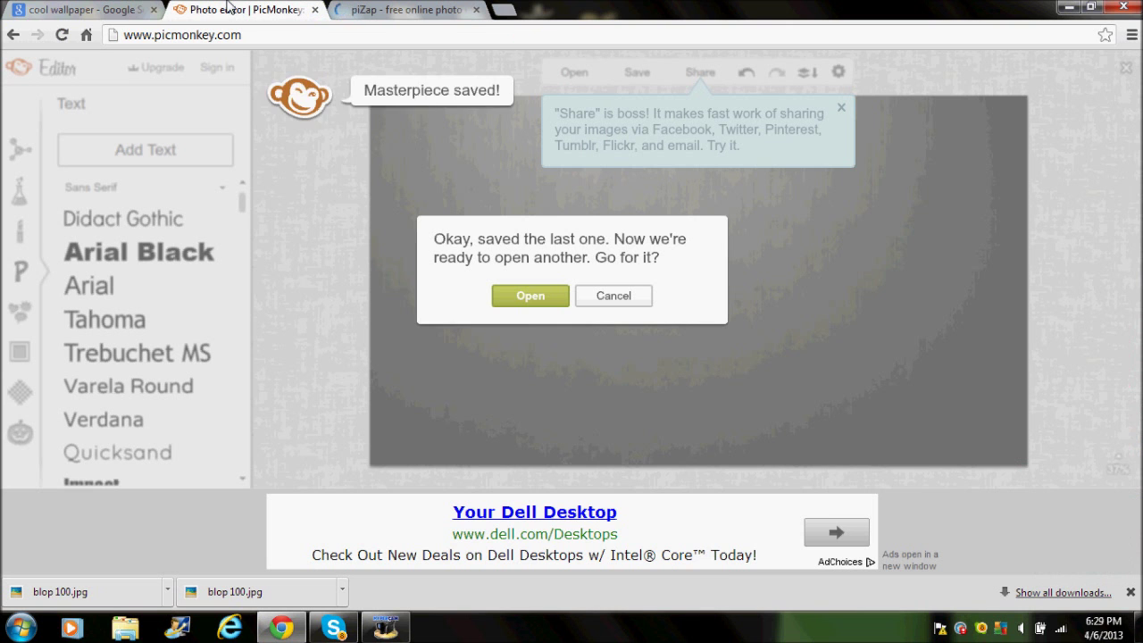
pyautogui.click(438, 10)
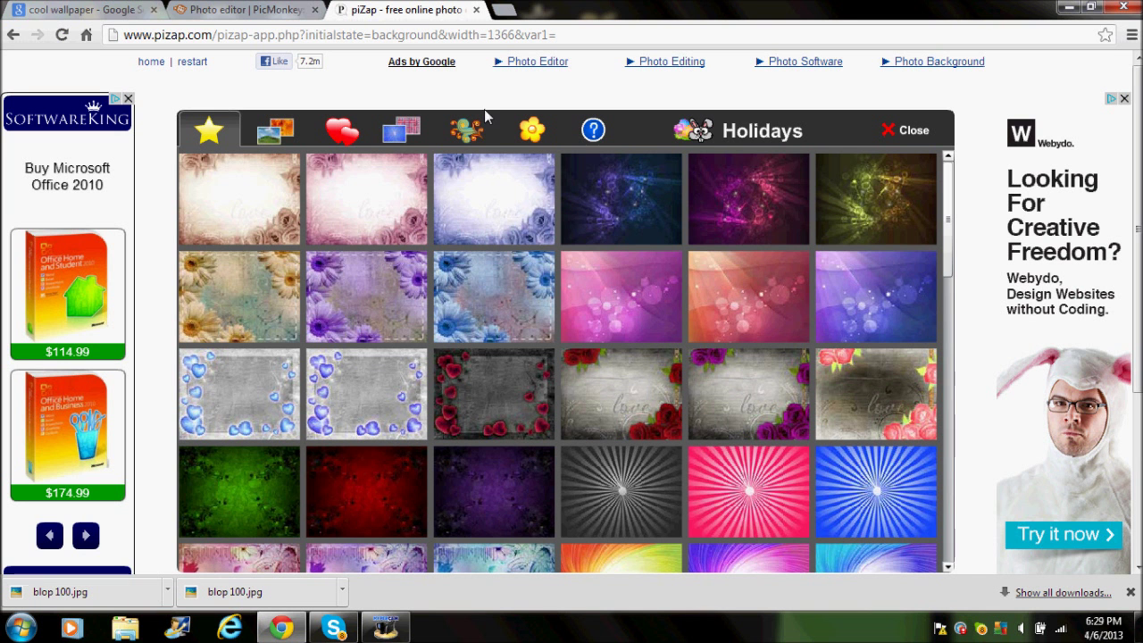
# Close the Holidays backgrounds picker and load blop 100.jpg into piZap's photo editor
pyautogui.click(918, 134)
pyautogui.click(599, 273)
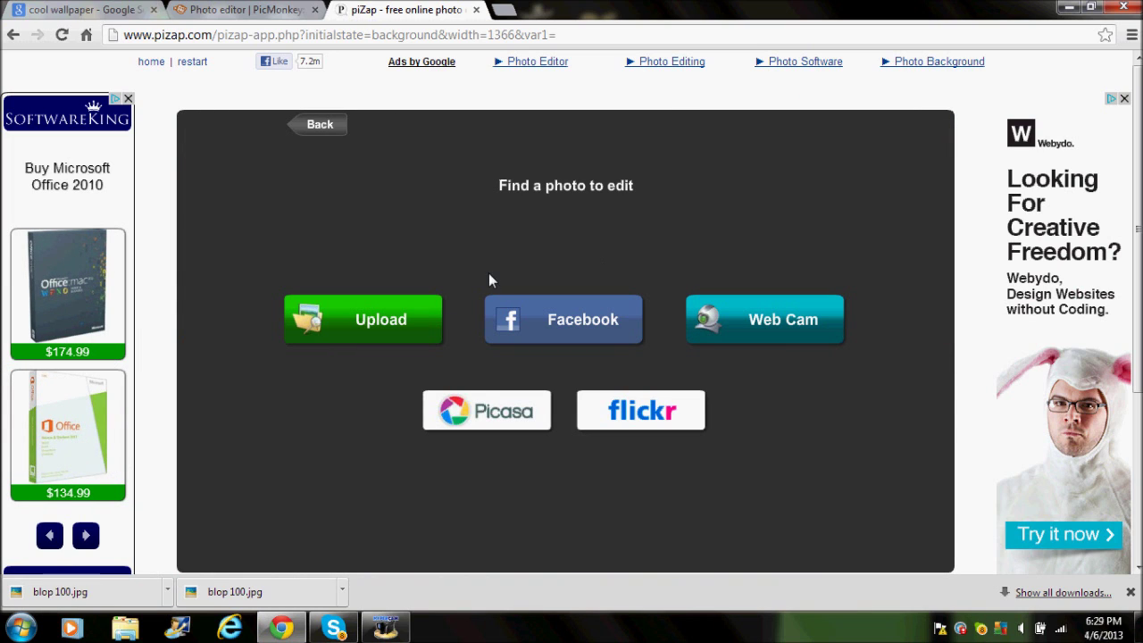
pyautogui.click(423, 312)
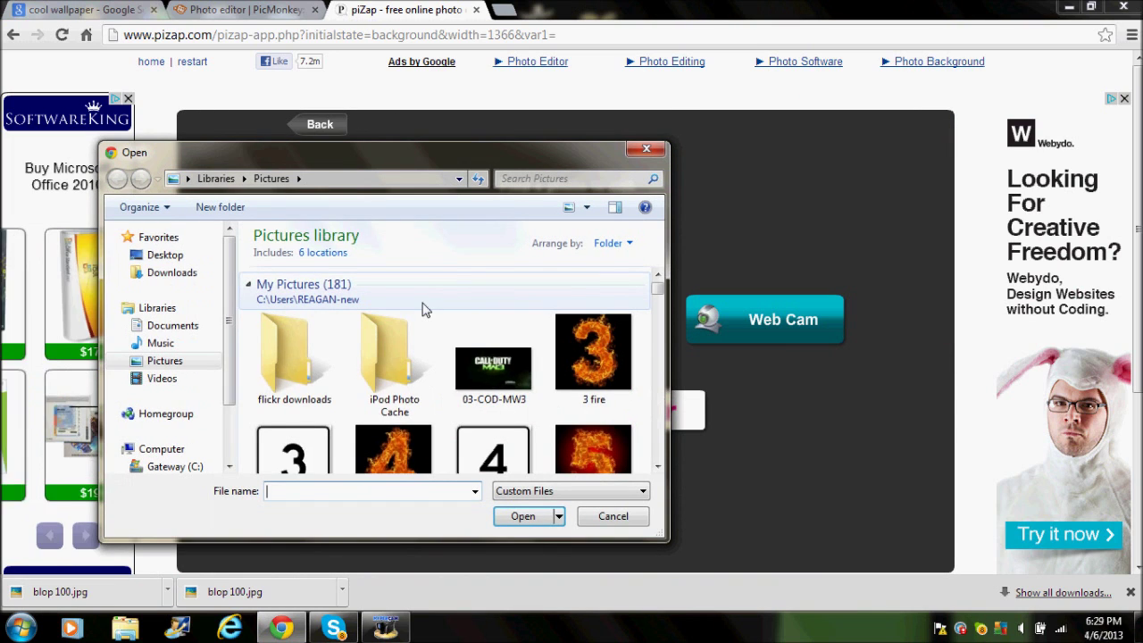
pyautogui.write('blo')
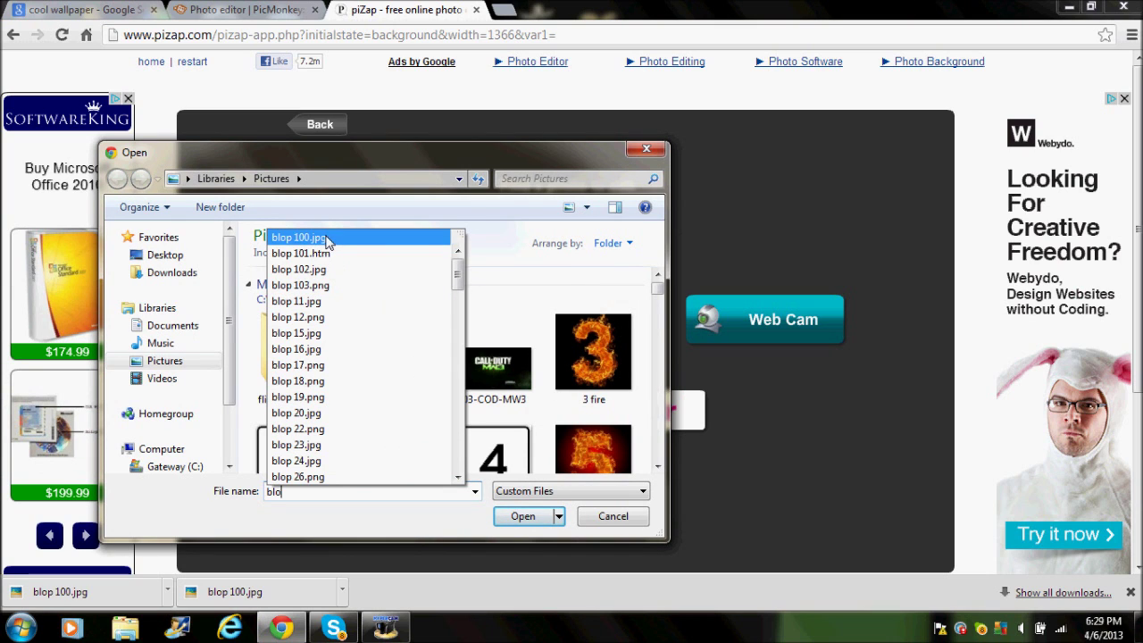
pyautogui.click(298, 237)
pyautogui.click(534, 518)
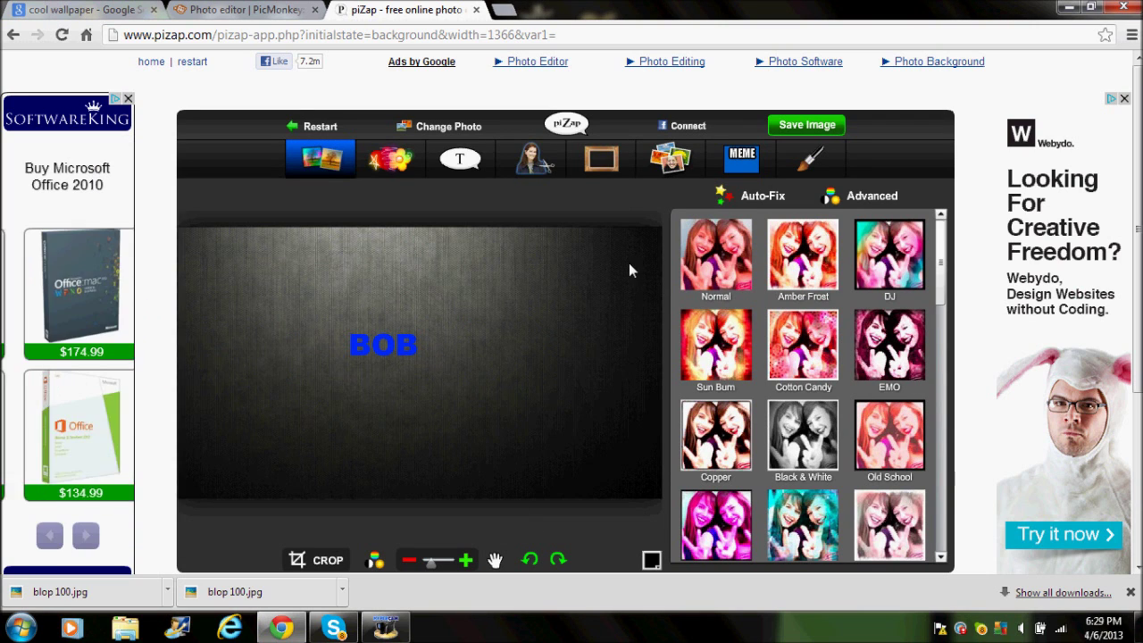
# Upload awesomeness-tv-logo (1).png onto the banner and place it just right of BOB
pyautogui.click(675, 164)
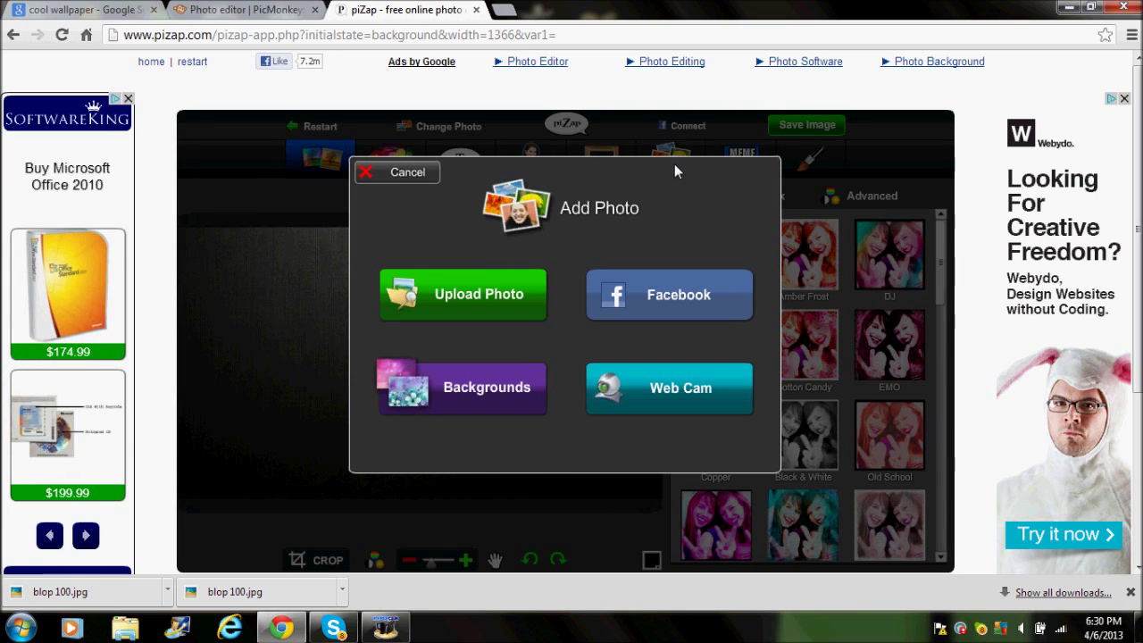
pyautogui.click(514, 297)
pyautogui.write('awer')
pyautogui.press('BackSpace')
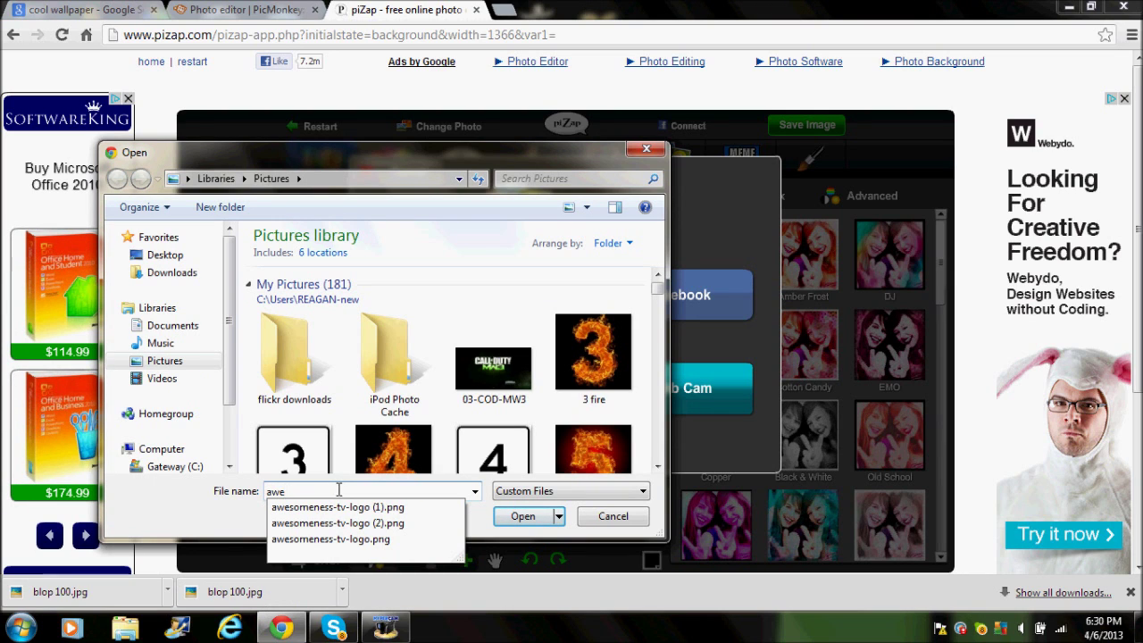
pyautogui.click(357, 507)
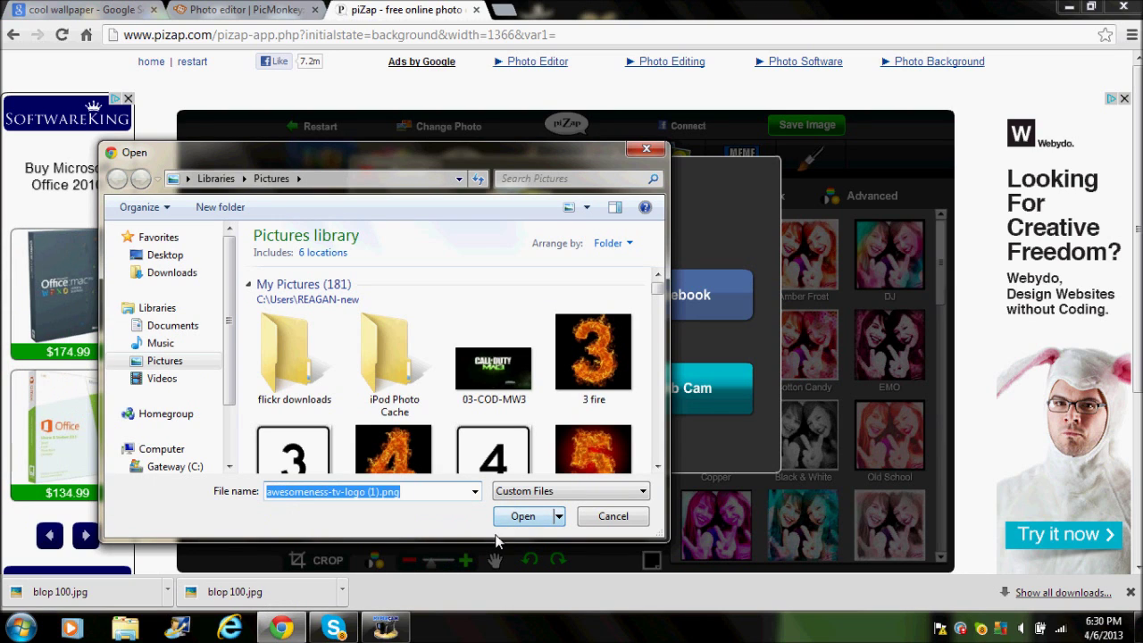
pyautogui.click(518, 522)
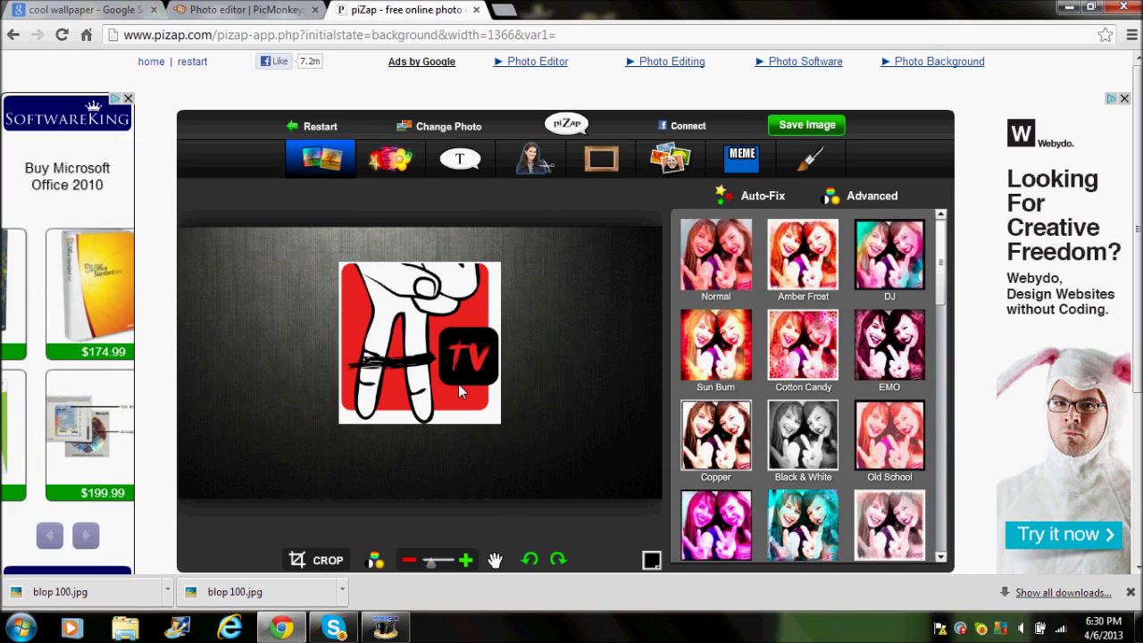
pyautogui.moveTo(499, 395)
pyautogui.mouseDown()
pyautogui.moveTo(649, 388)
pyautogui.moveTo(571, 365)
pyautogui.moveTo(604, 422)
pyautogui.moveTo(547, 329)
pyautogui.moveTo(586, 390)
pyautogui.moveTo(528, 368)
pyautogui.moveTo(499, 379)
pyautogui.mouseUp()
pyautogui.click(552, 416)
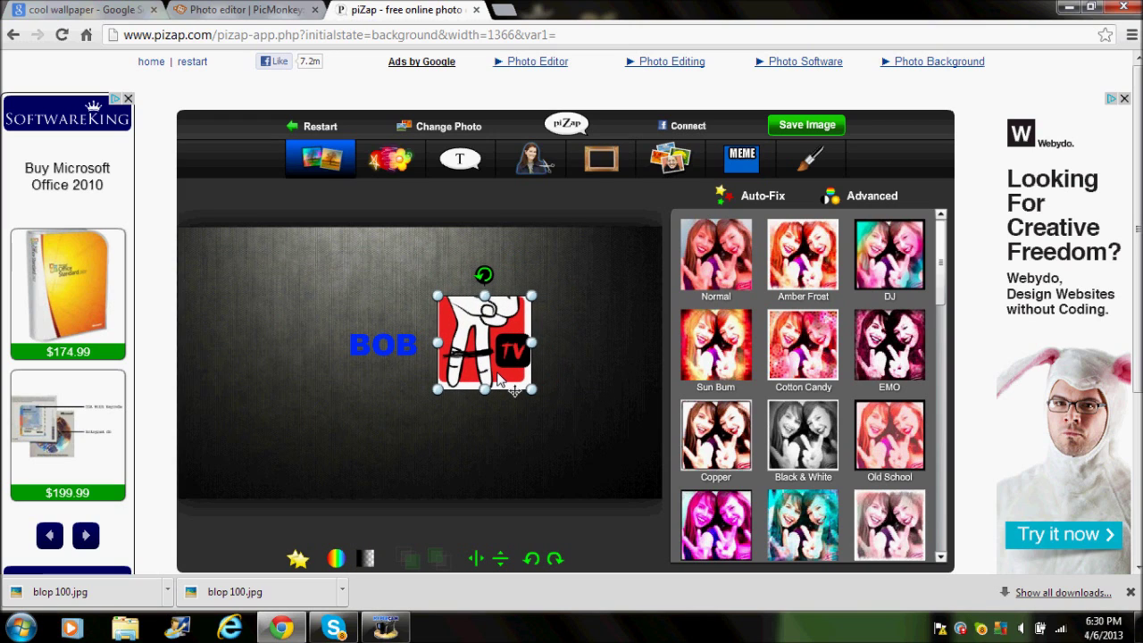
pyautogui.click(406, 421)
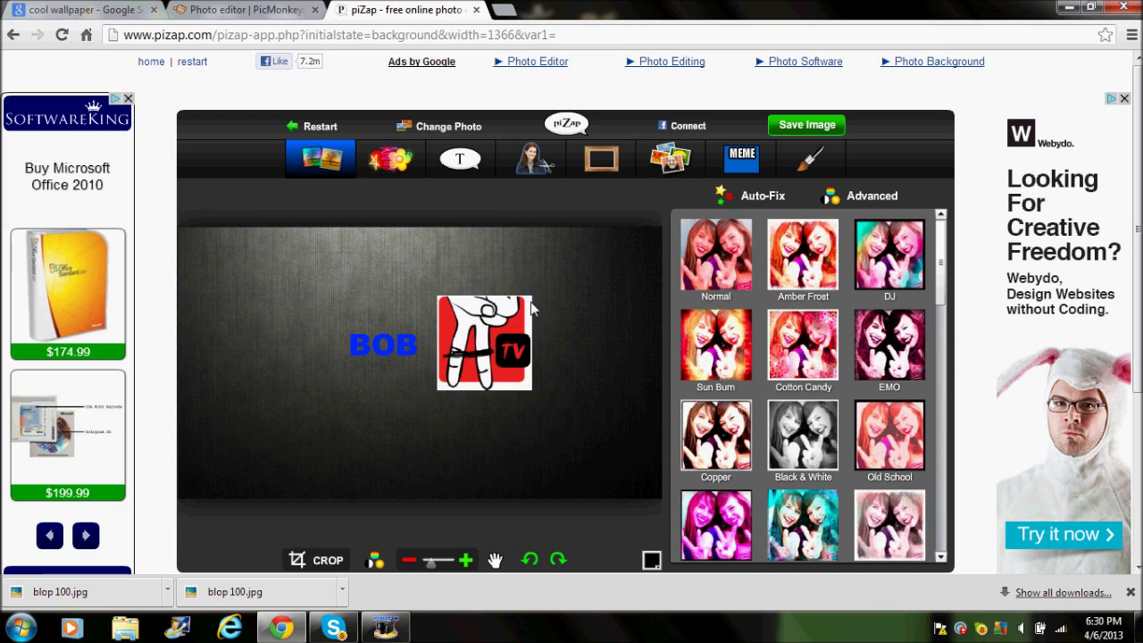
# Add the 3 fire image and size it just left of BOB
pyautogui.click(653, 170)
pyautogui.click(509, 277)
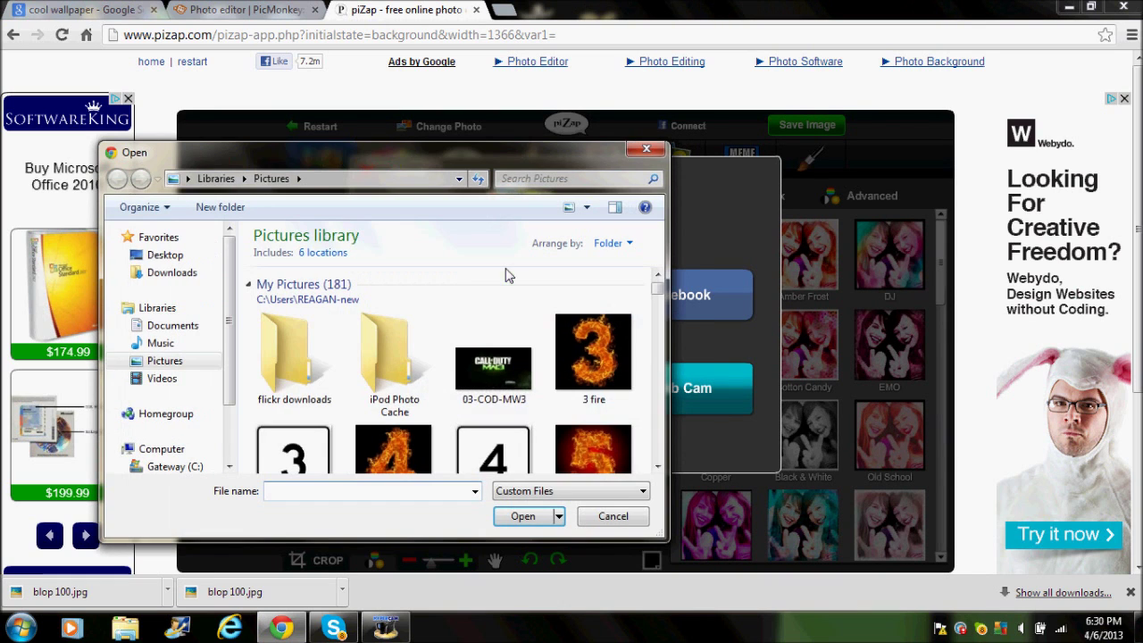
pyautogui.doubleClick(576, 357)
pyautogui.moveTo(423, 325); pyautogui.dragTo(291, 344)
pyautogui.moveTo(349, 416); pyautogui.dragTo(319, 378)
pyautogui.moveTo(258, 322); pyautogui.dragTo(301, 334)
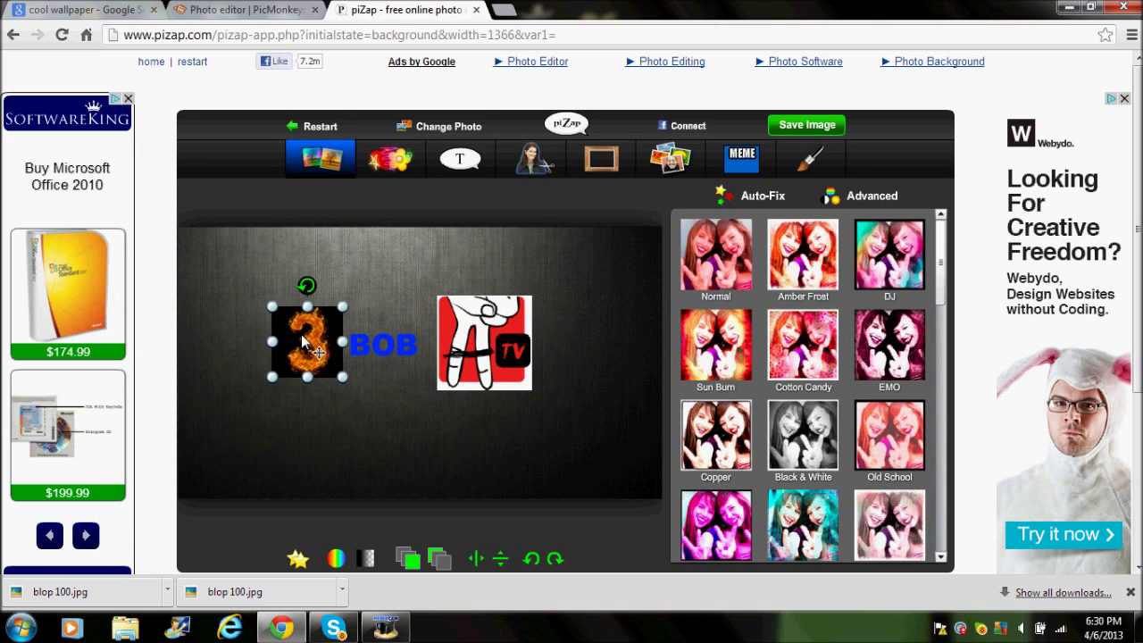
# Shrink the TV logo so fire 3, BOB and the logo sit in a row
pyautogui.click(485, 355)
pyautogui.moveTo(535, 401); pyautogui.dragTo(475, 373)
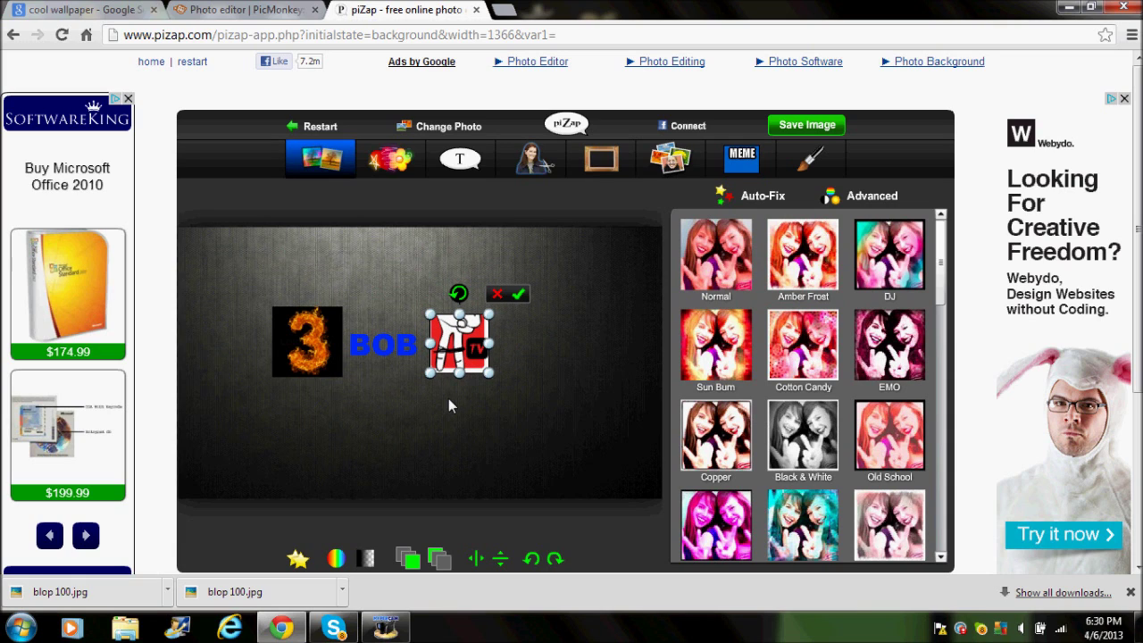
pyautogui.click(553, 454)
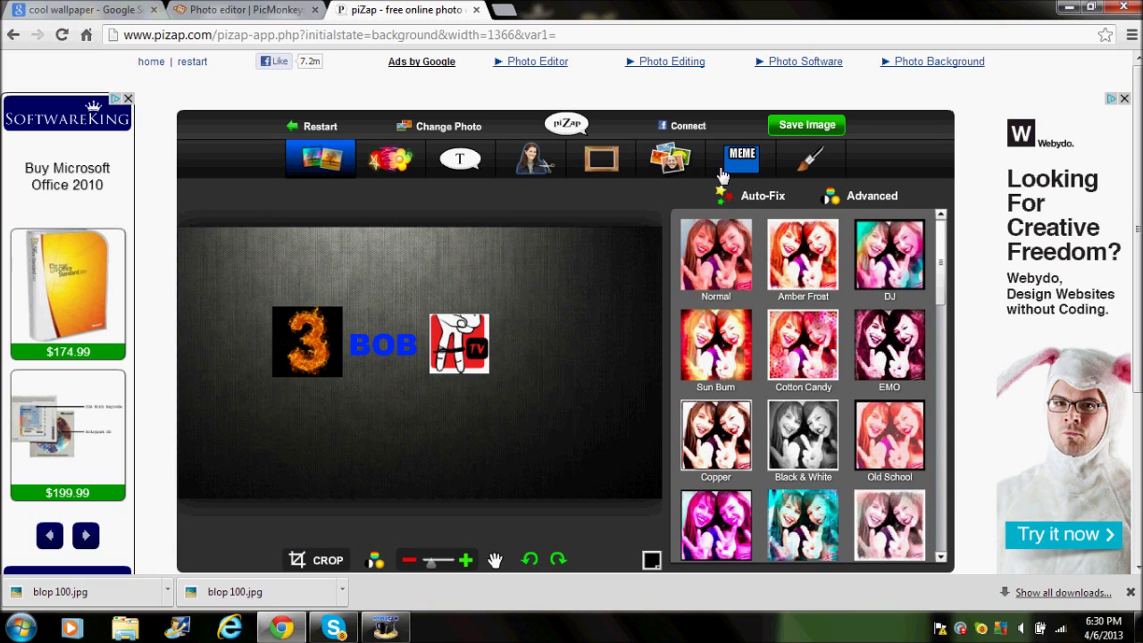
# Download the piZap banner as blop 100.jpg, replacing the existing file in Pictures
pyautogui.click(803, 125)
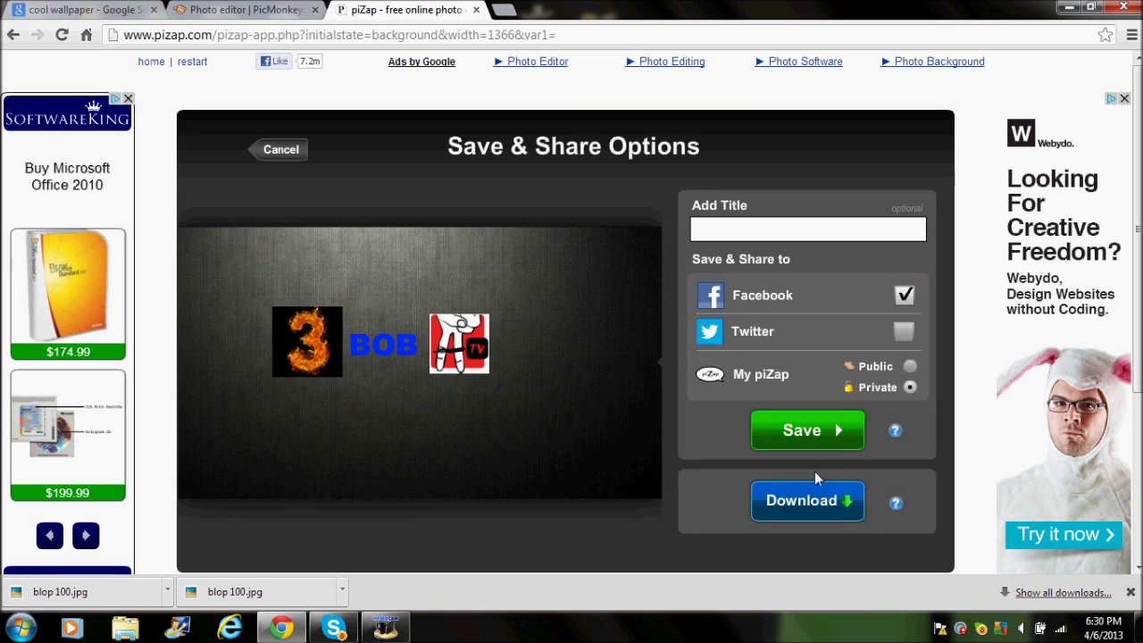
pyautogui.click(805, 498)
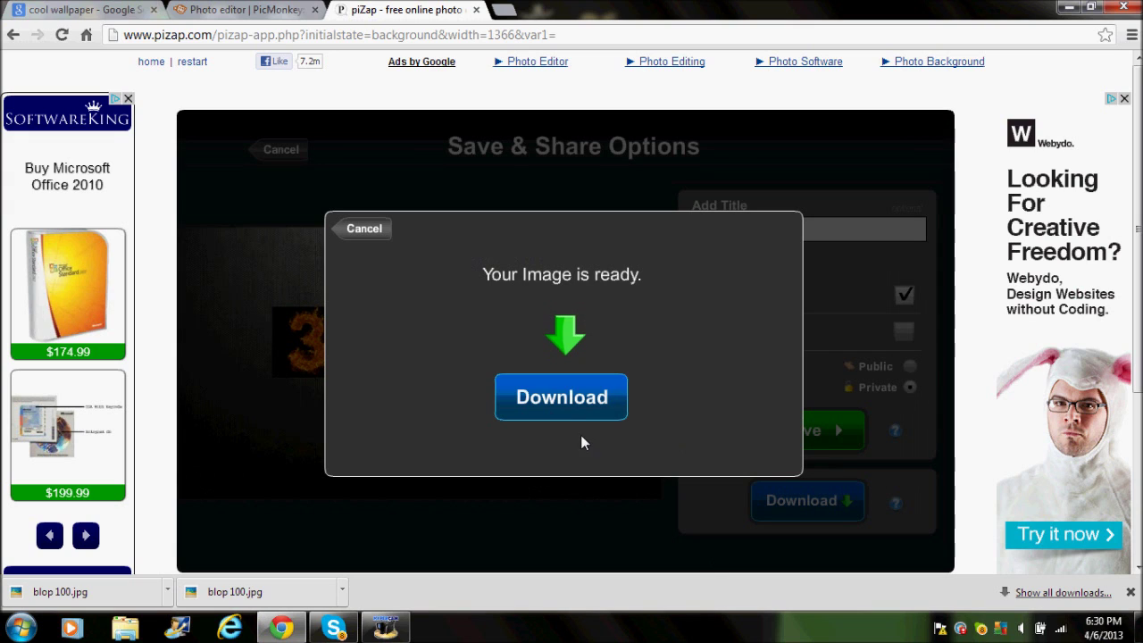
pyautogui.click(570, 408)
pyautogui.press('BackSpace')
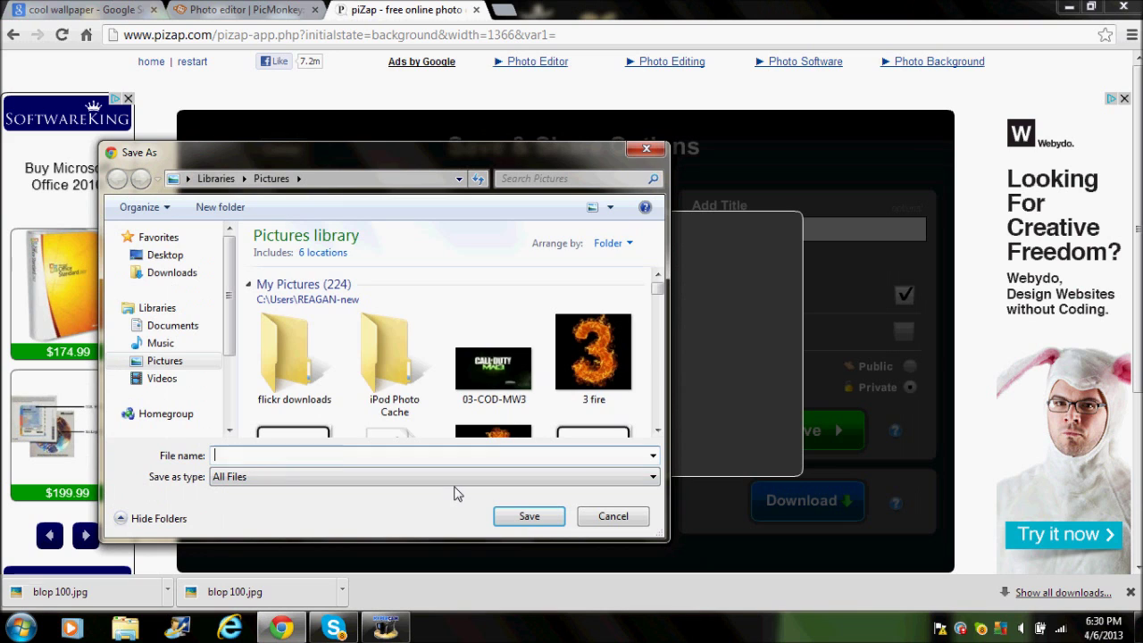
pyautogui.write('blo')
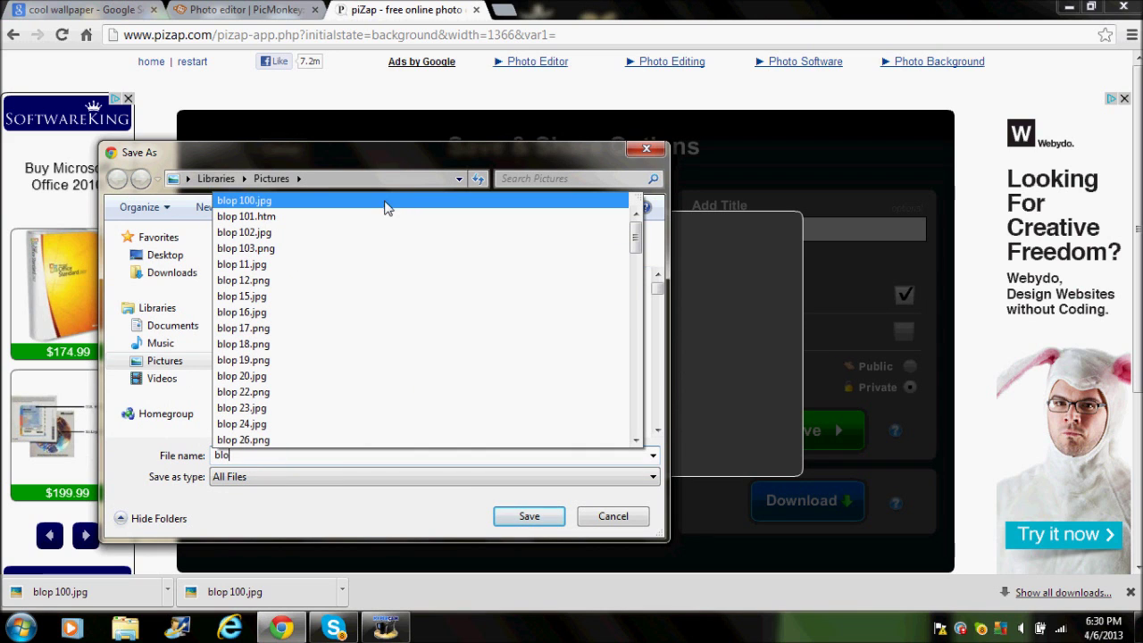
pyautogui.click(527, 516)
pyautogui.click(612, 317)
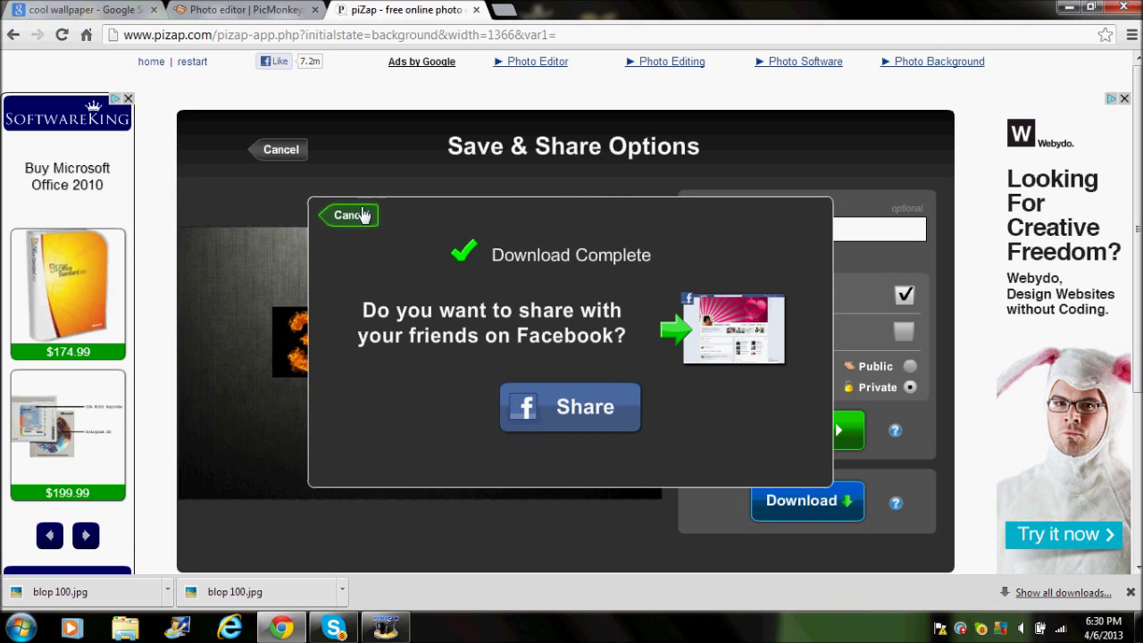
pyautogui.click(225, 9)
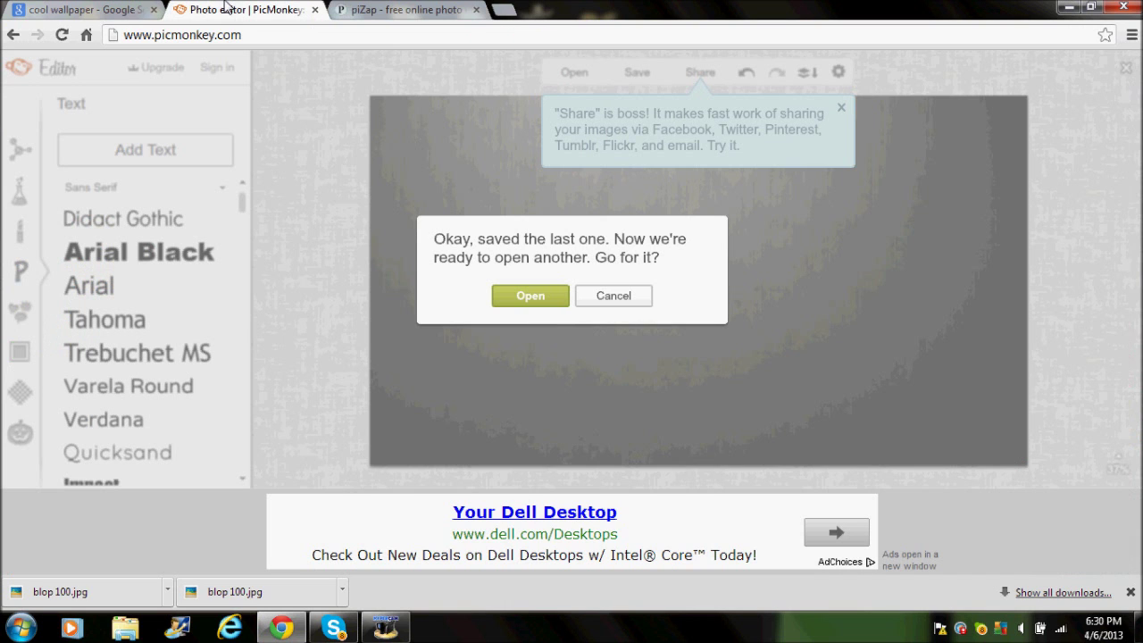
# Open the downloaded blop 100.jpg banner in PicMonkey's editor
pyautogui.click(551, 296)
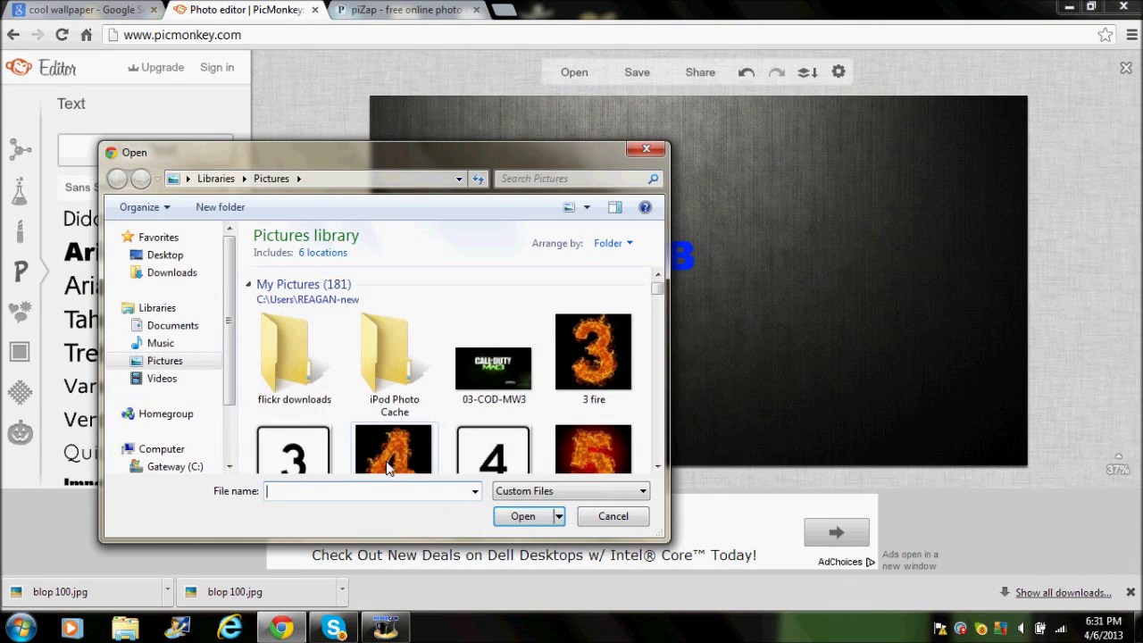
pyautogui.write('blop')
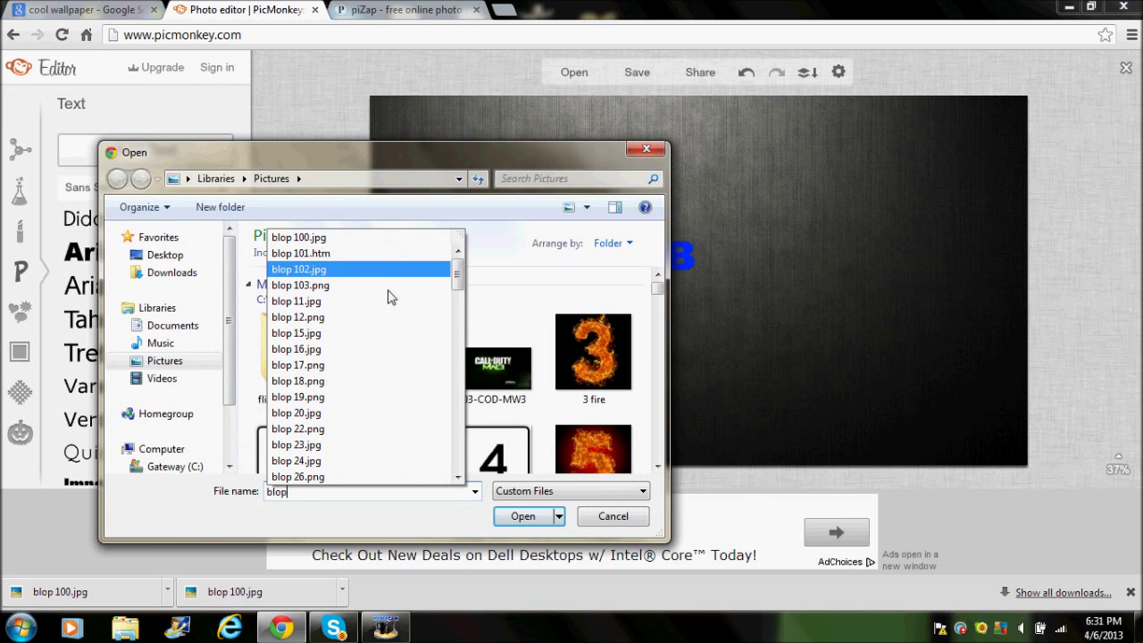
pyautogui.click(339, 396)
pyautogui.click(523, 516)
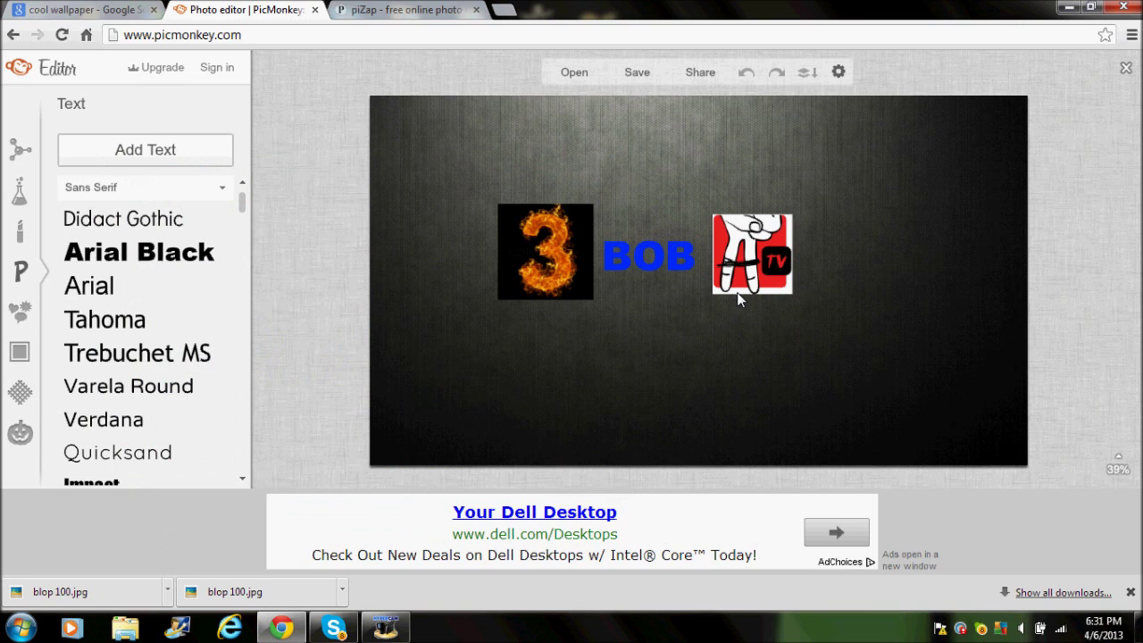
# Set the banner width to 2120 in PicMonkey's save options
pyautogui.click(641, 75)
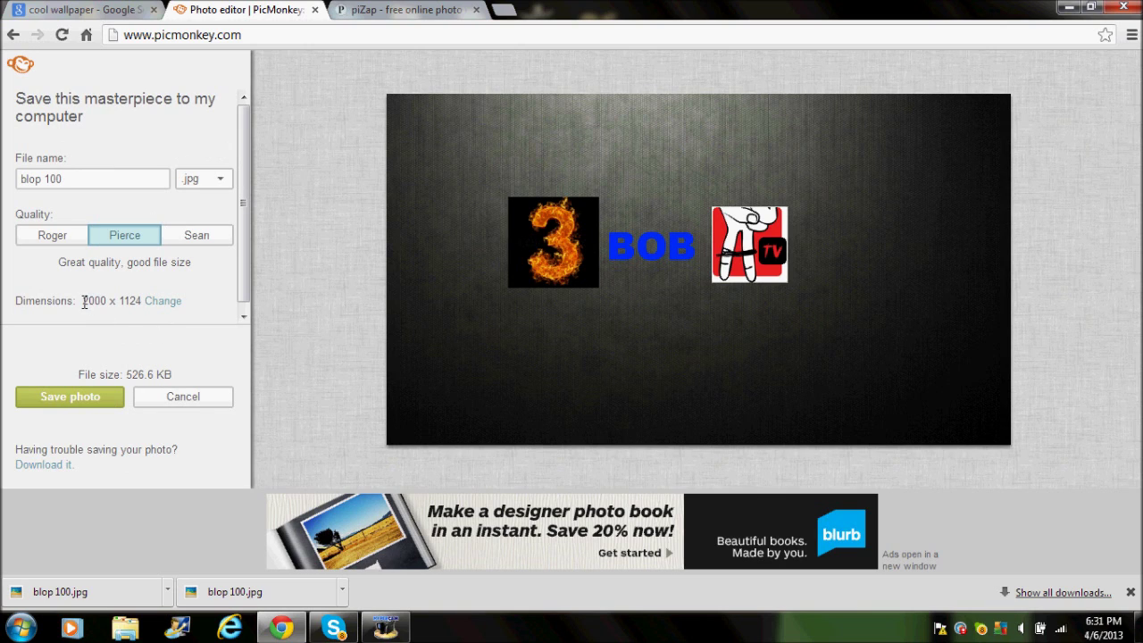
pyautogui.click(152, 306)
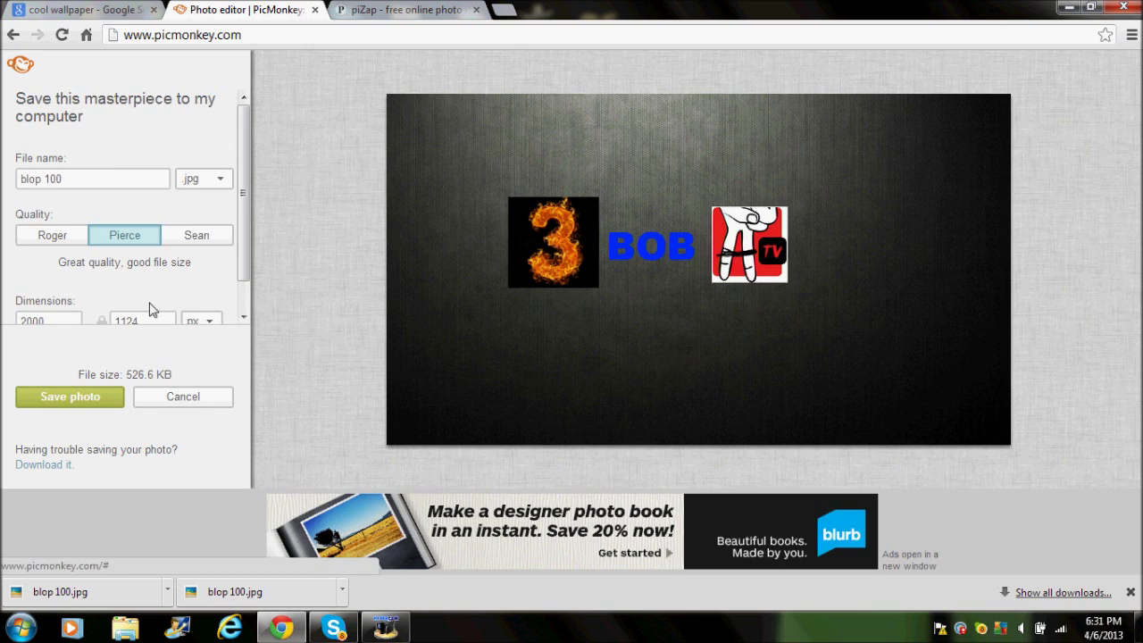
pyautogui.moveTo(239, 241); pyautogui.dragTo(241, 279)
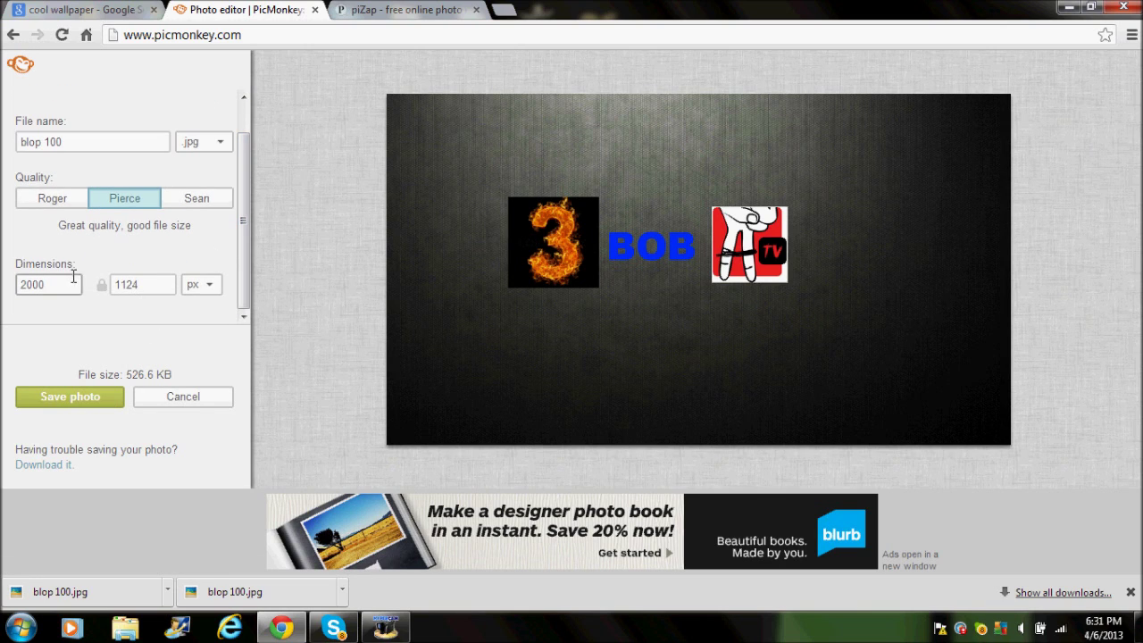
pyautogui.press('BackSpace')
pyautogui.press('BackSpace')
pyautogui.press('BackSpace')
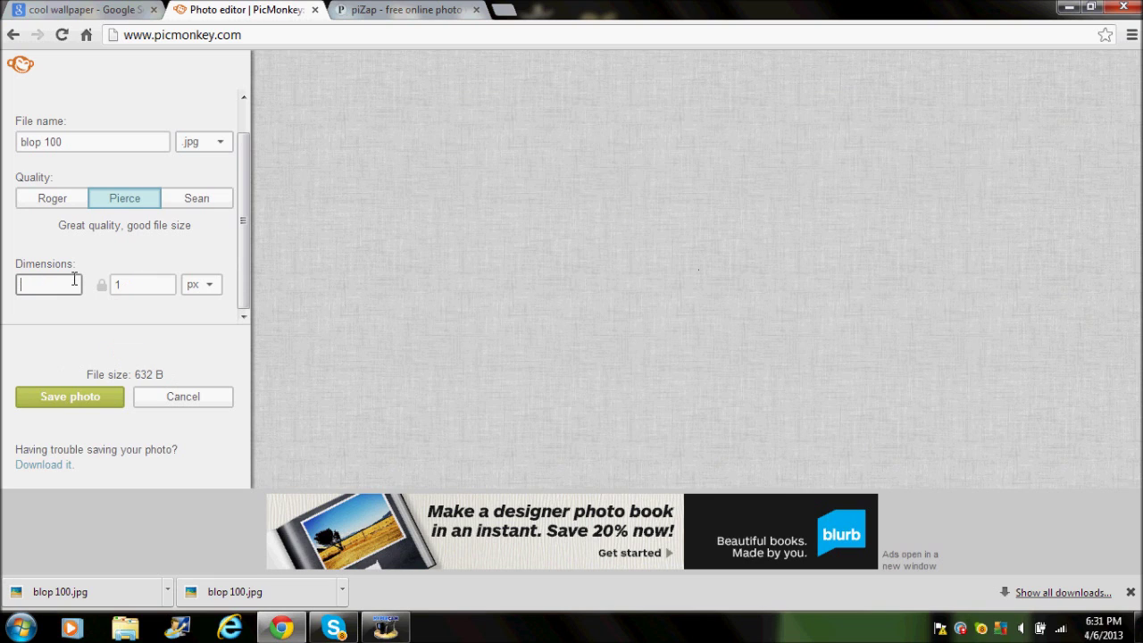
pyautogui.write('2120')
pyautogui.click(159, 286)
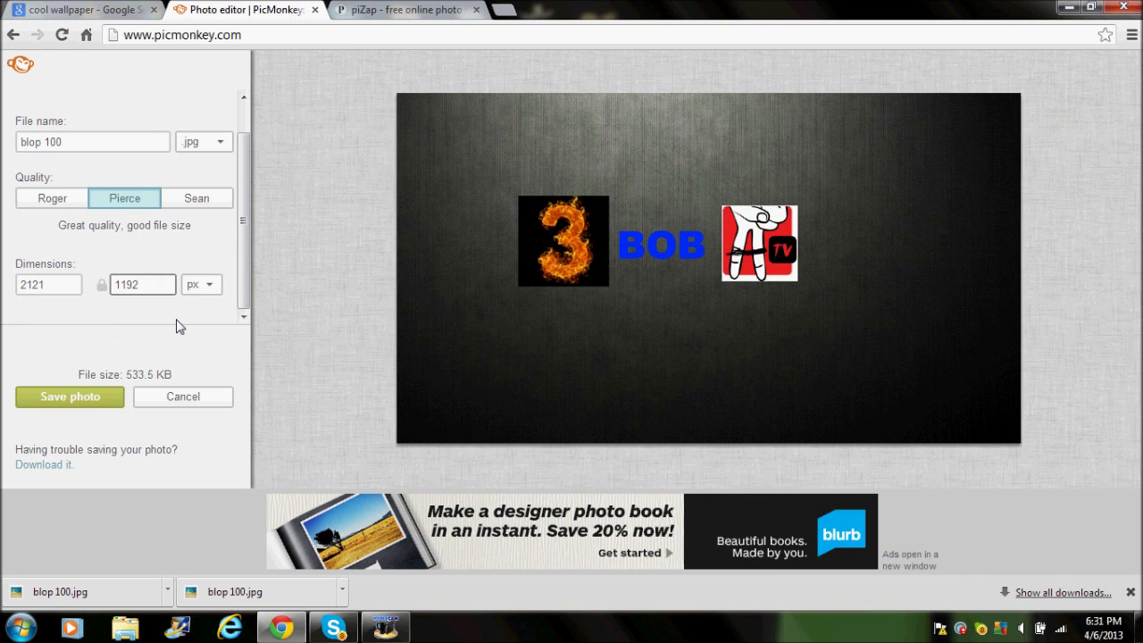
# Save the resized banner as blop 100.jpg, replacing the earlier copy
pyautogui.click(93, 399)
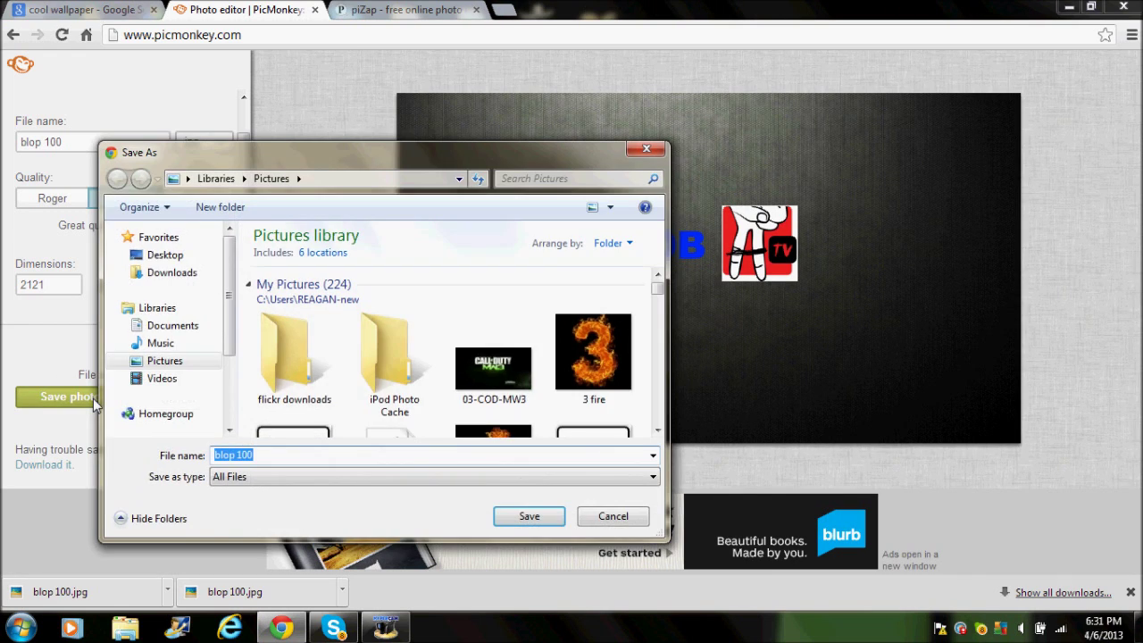
pyautogui.click(527, 516)
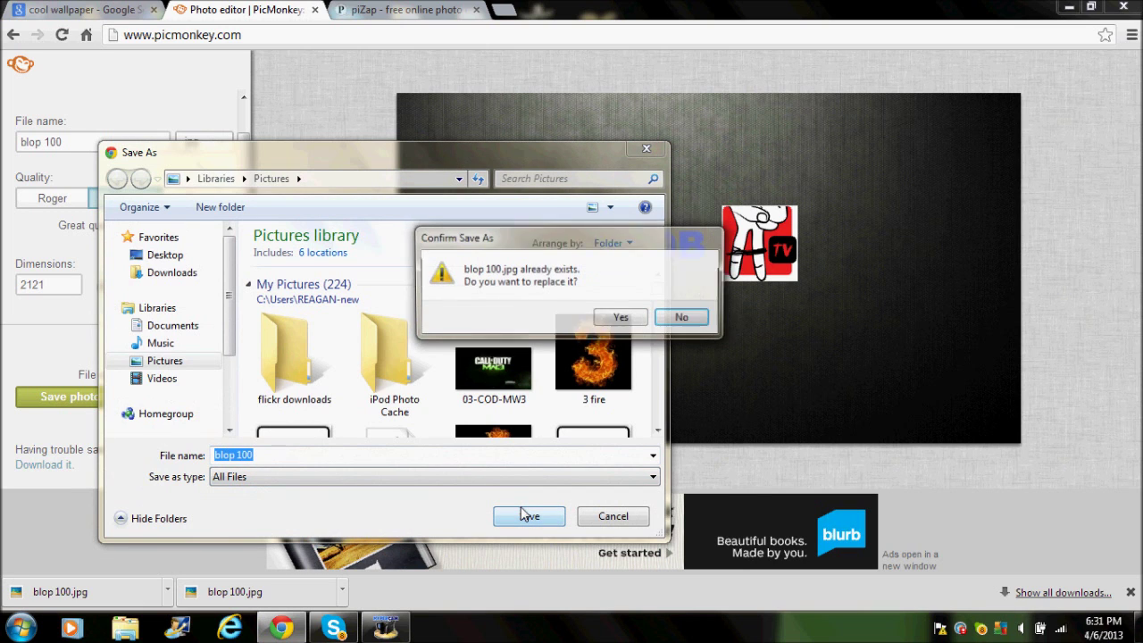
pyautogui.click(642, 322)
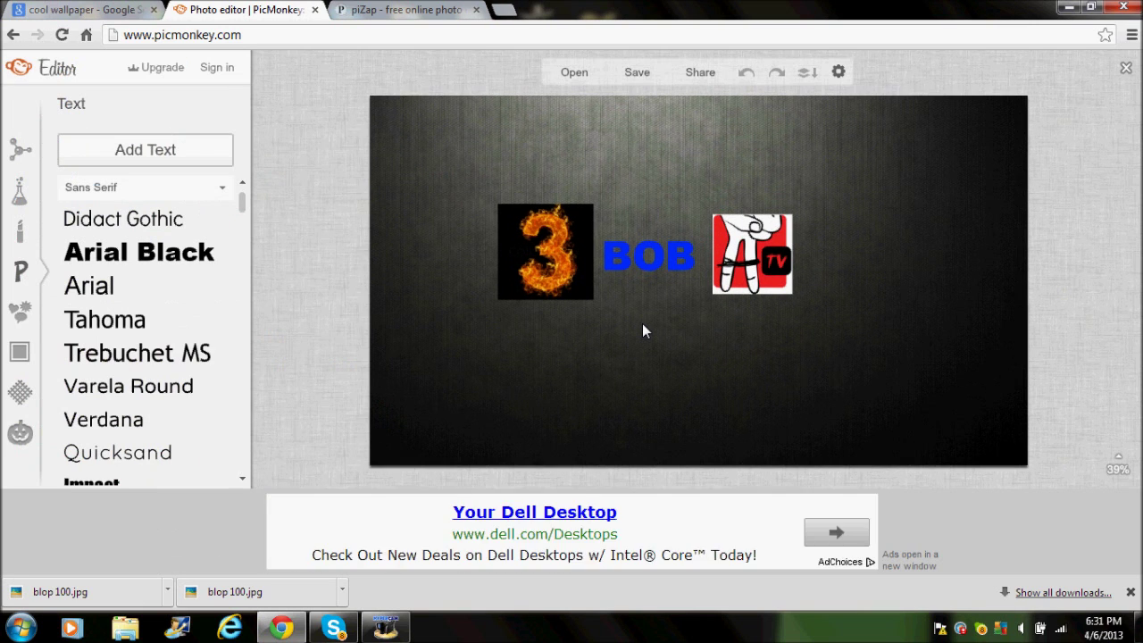
pyautogui.click(502, 10)
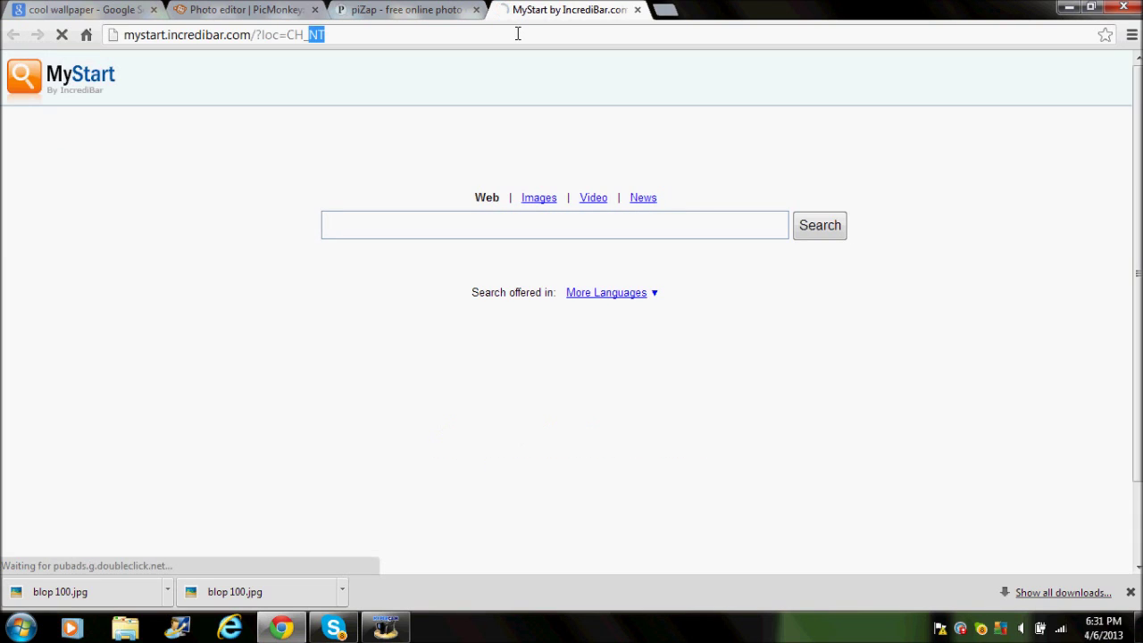
# Go to youtube.com and open your own channel page
pyautogui.write('youtube.com')
pyautogui.press('Return')
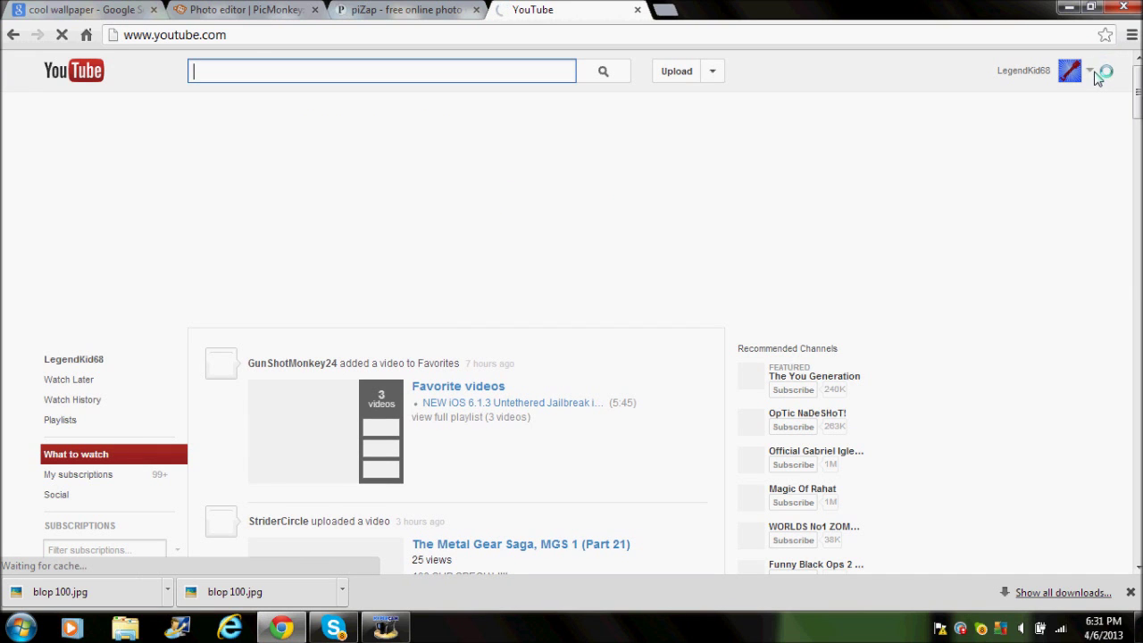
pyautogui.click(1091, 71)
pyautogui.click(1017, 111)
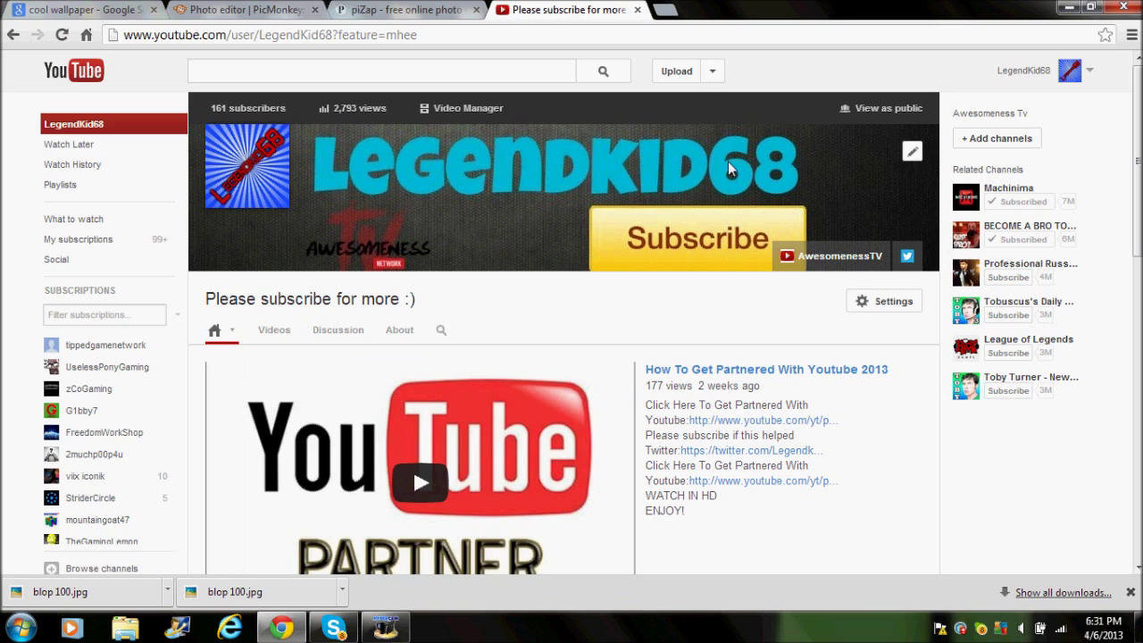
# Browse the channel art options, Your photos and Gallery, then close without changes
pyautogui.click(911, 153)
pyautogui.click(888, 202)
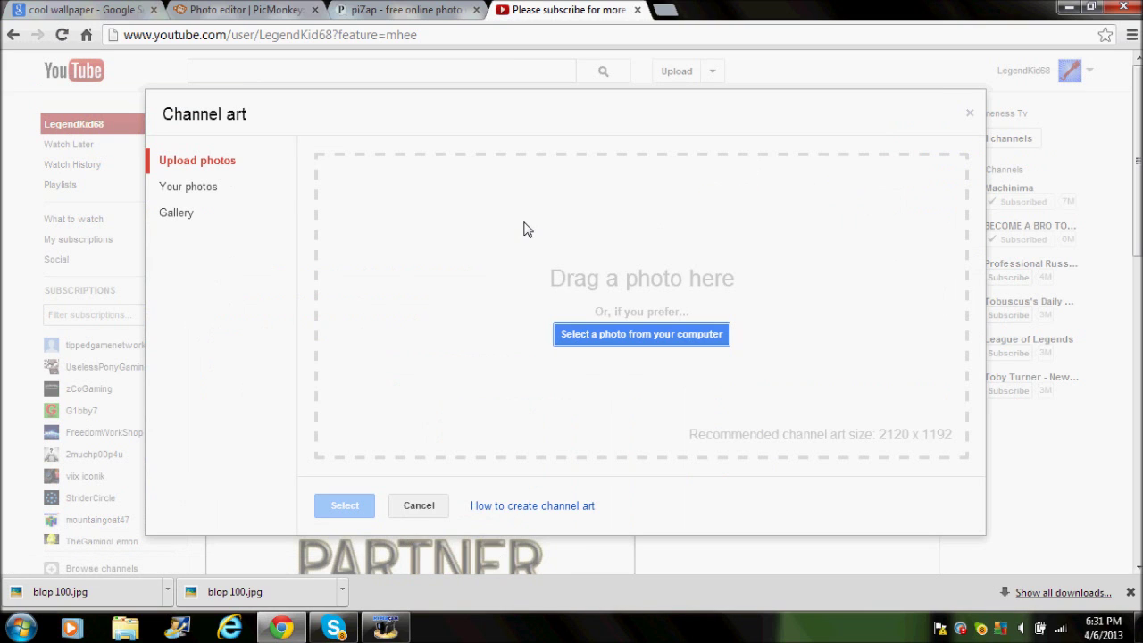
pyautogui.click(257, 185)
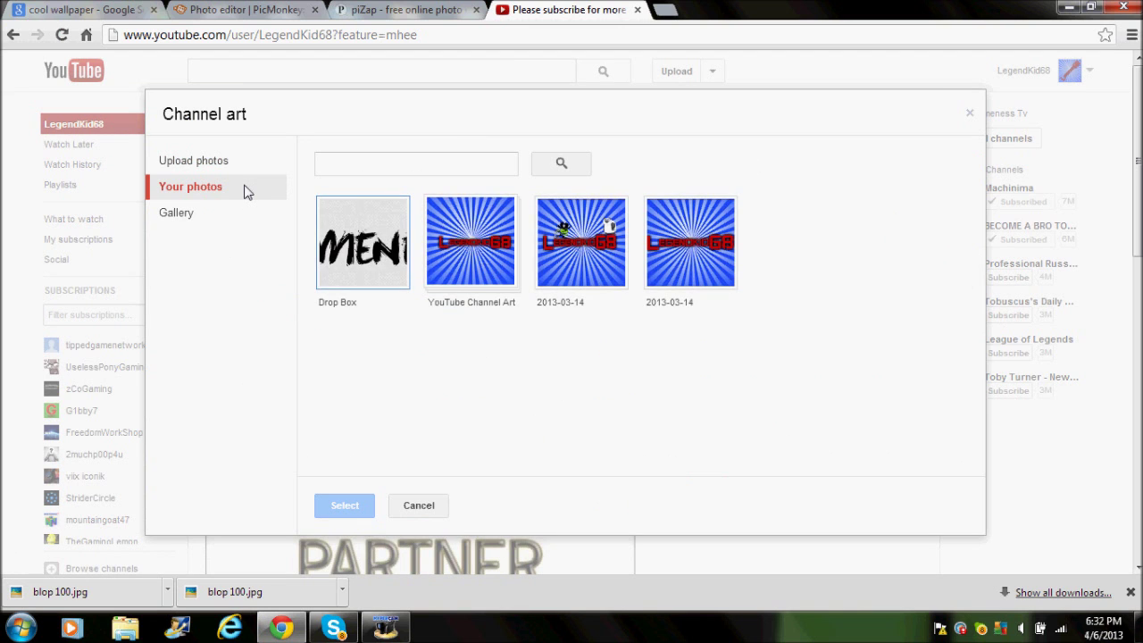
pyautogui.click(245, 211)
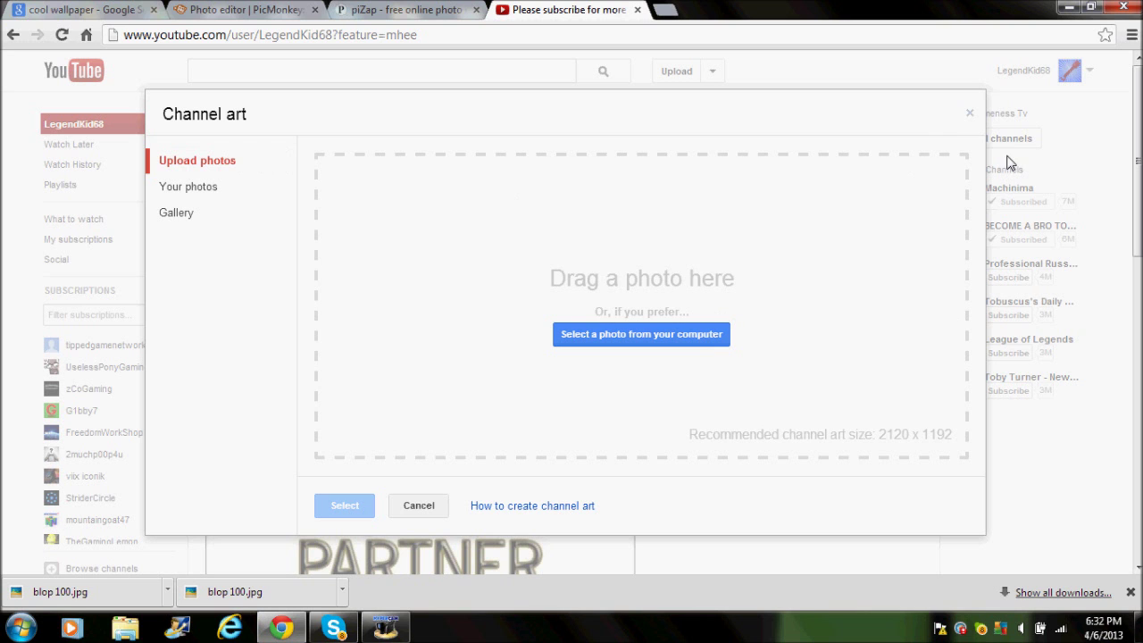
pyautogui.click(969, 115)
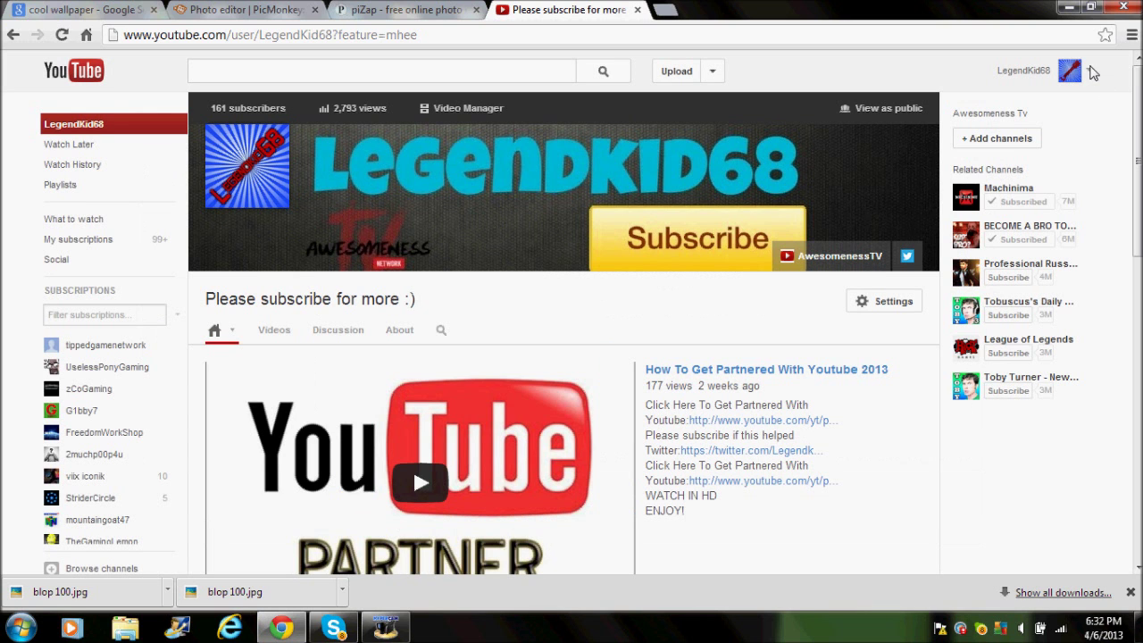
pyautogui.click(1090, 75)
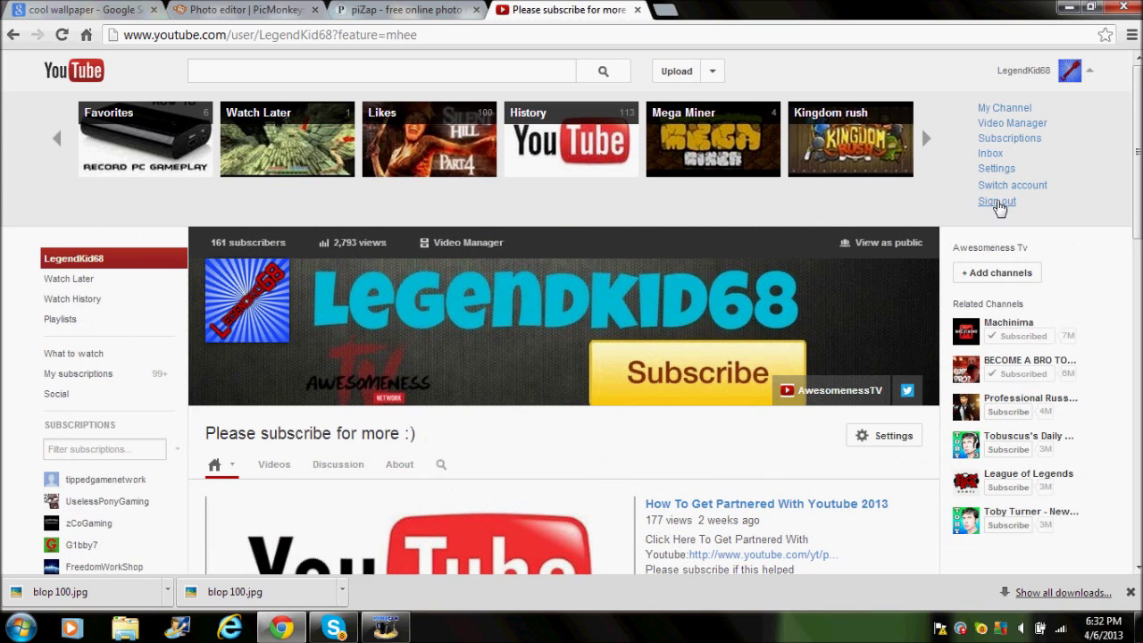
# Sign out of YouTube and sign in with a different account, without staying signed in
pyautogui.click(997, 202)
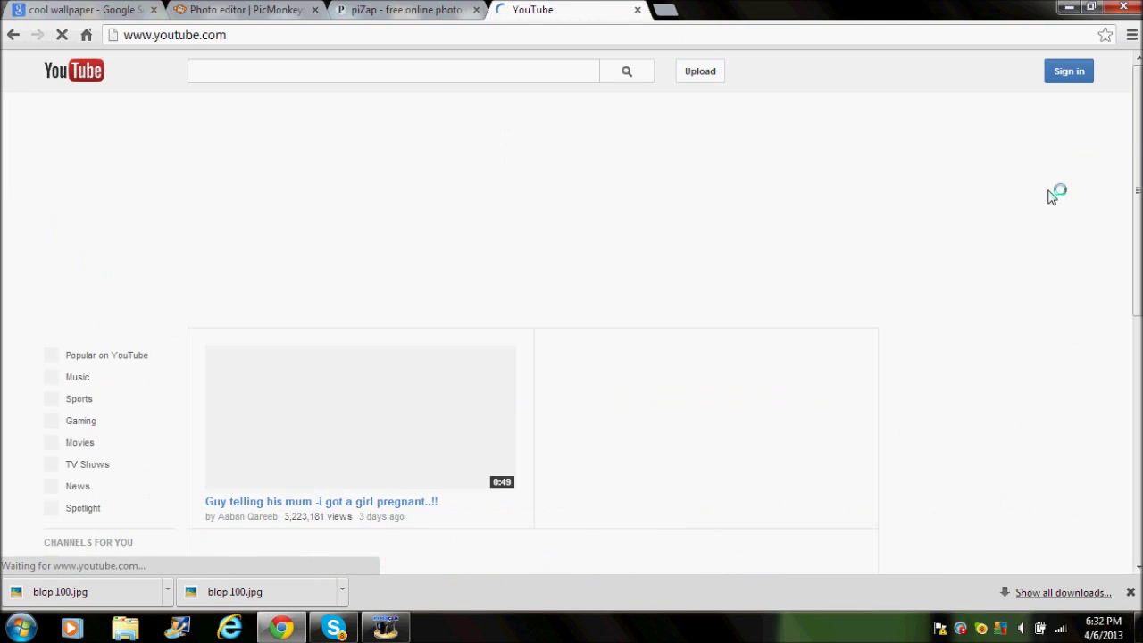
pyautogui.click(1062, 80)
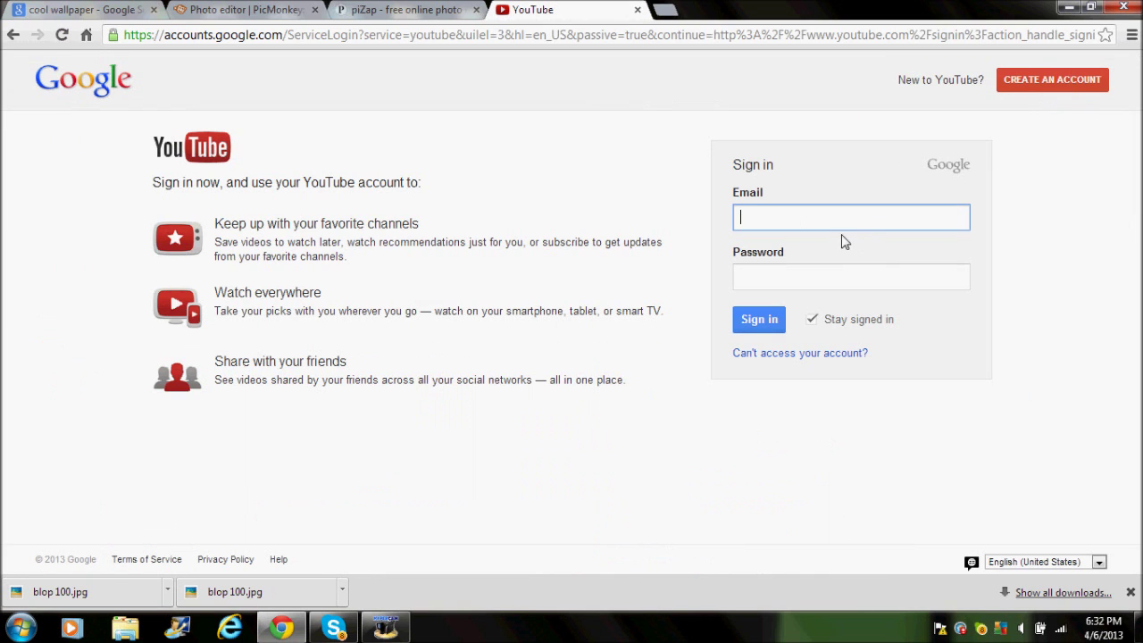
pyautogui.click(812, 320)
pyautogui.click(773, 221)
pyautogui.write('r')
pyautogui.click(781, 242)
pyautogui.click(788, 273)
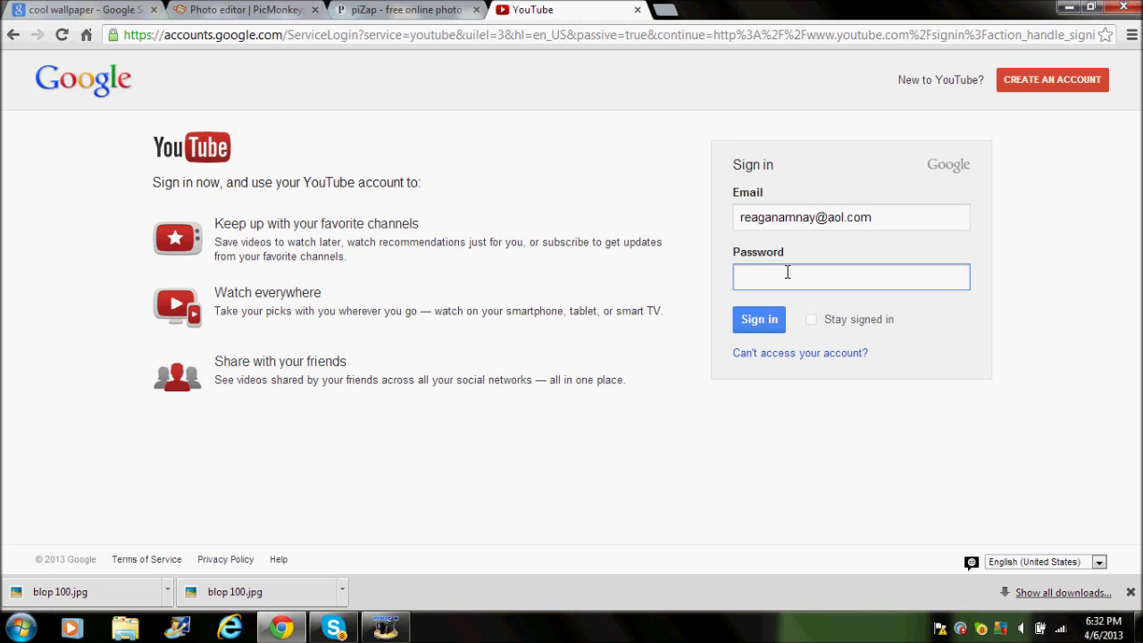
pyautogui.press('Return')
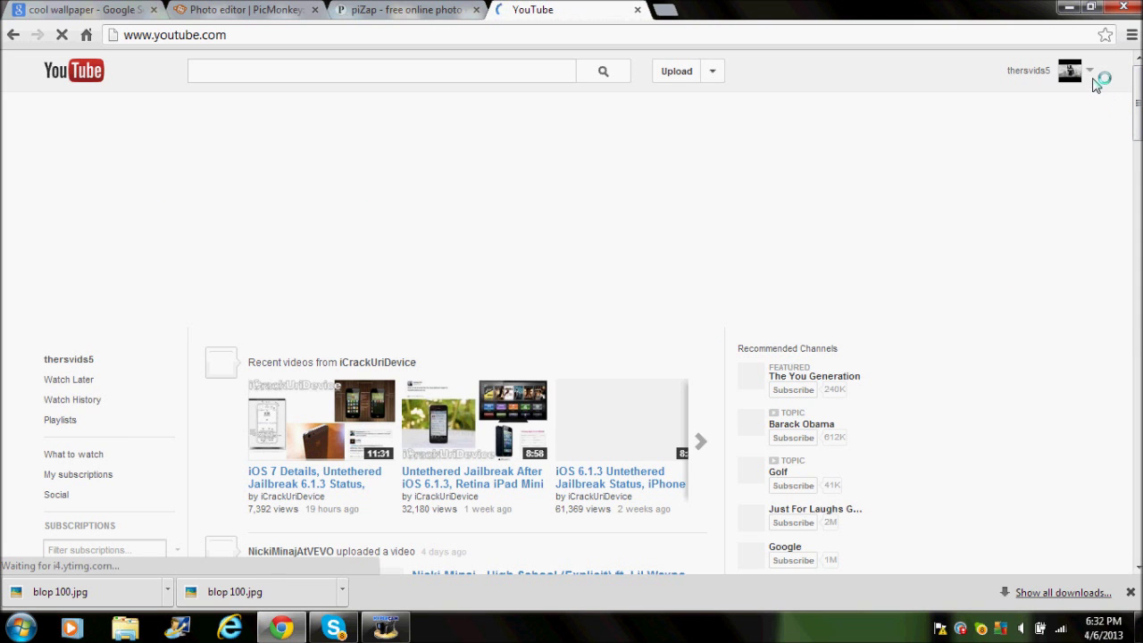
# Check the other account's channel, then sign out of it
pyautogui.click(1090, 75)
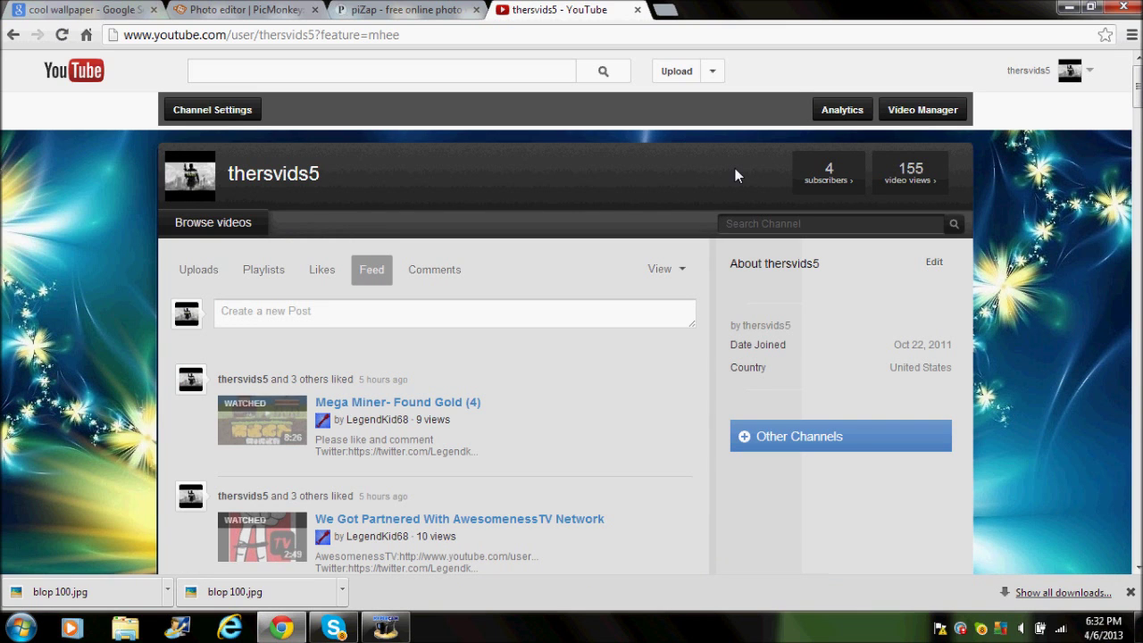
pyautogui.click(1091, 77)
pyautogui.click(920, 207)
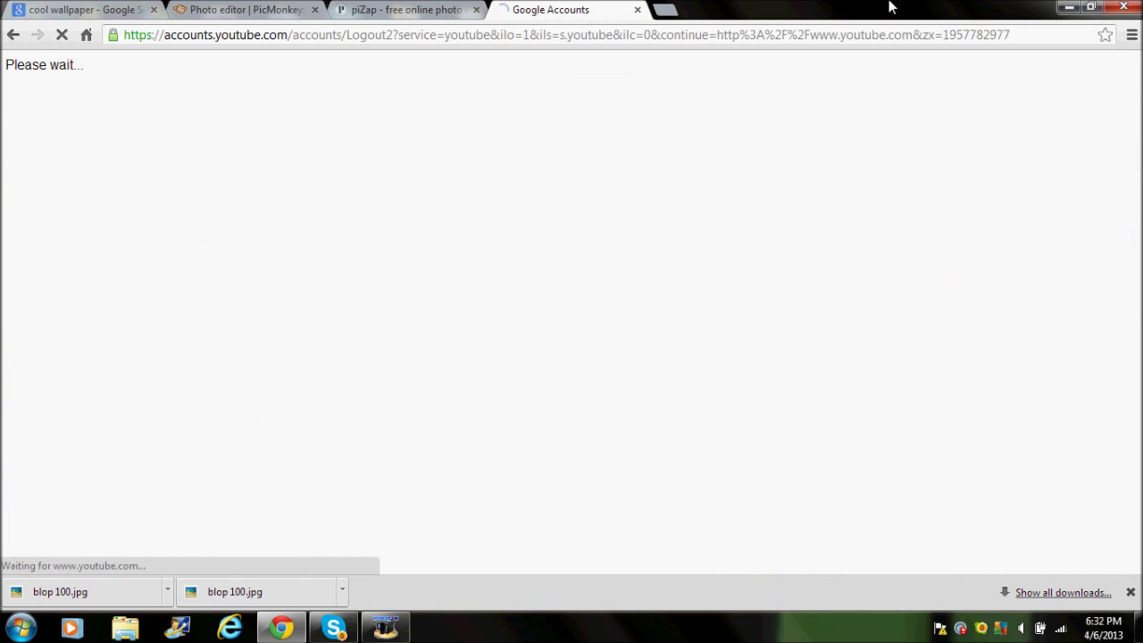
# Sign in with the channel's original account and password, keeping it signed in
pyautogui.click(1077, 71)
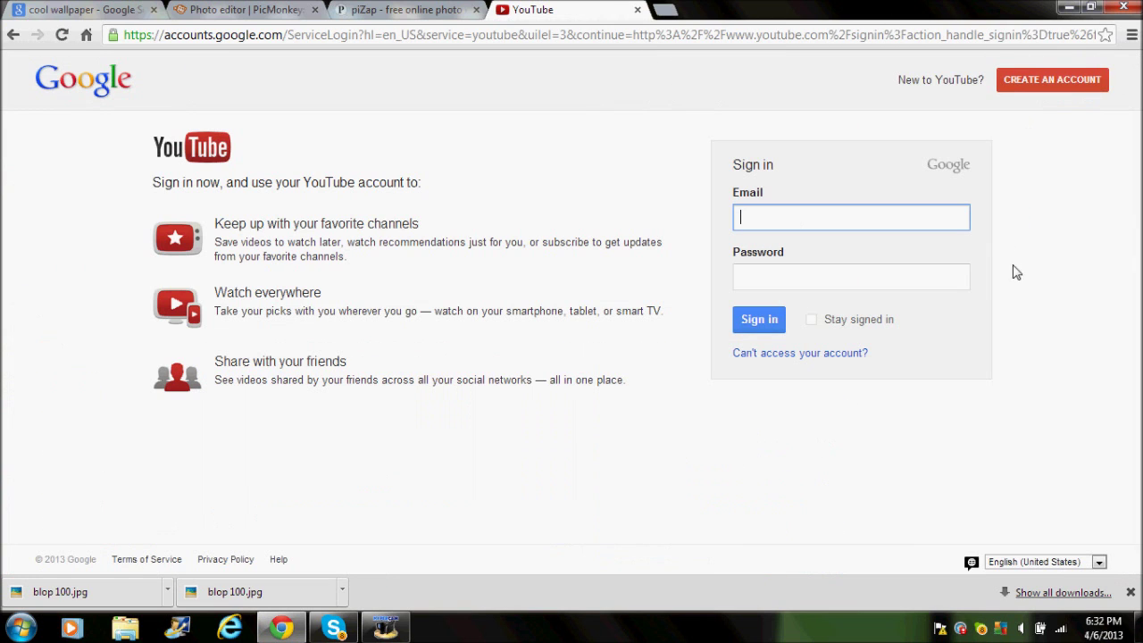
pyautogui.click(813, 321)
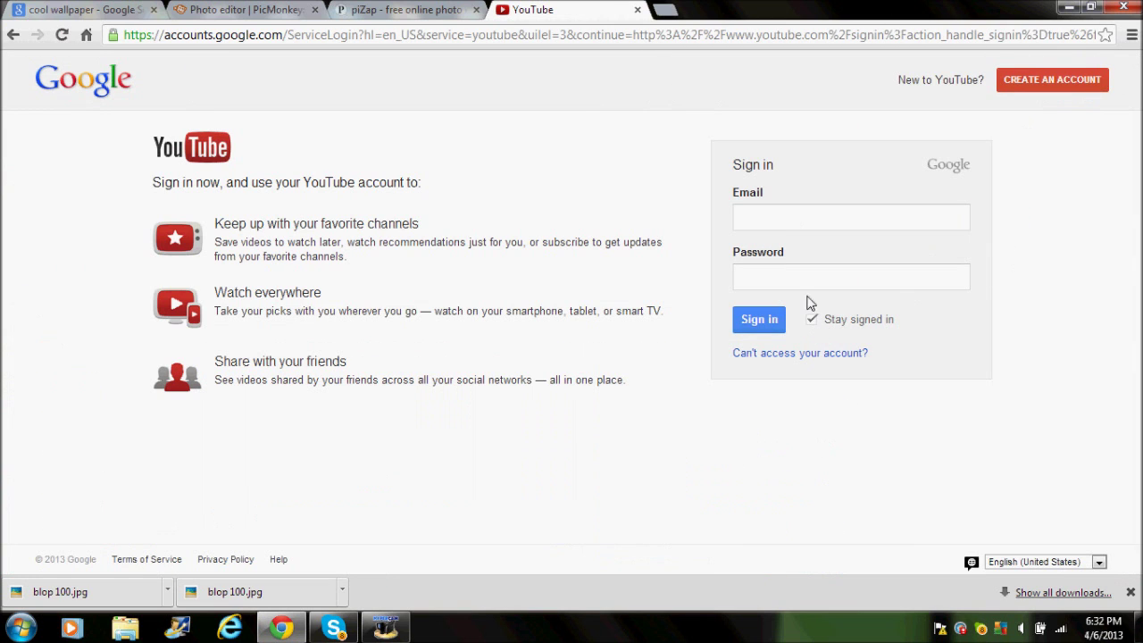
pyautogui.click(773, 222)
pyautogui.write('l')
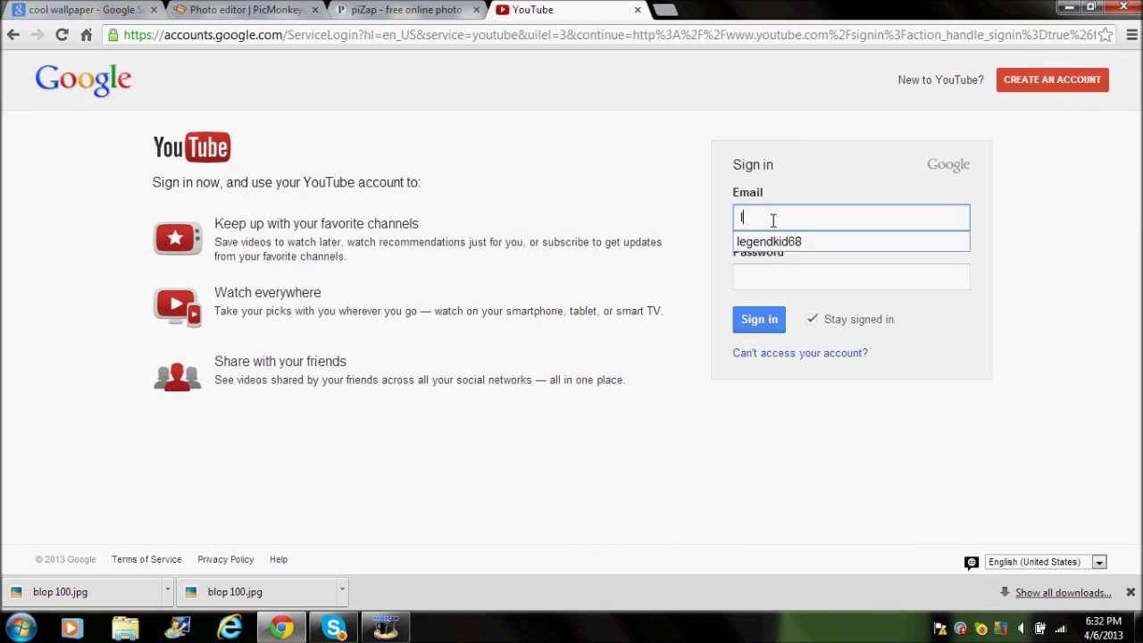
pyautogui.click(787, 242)
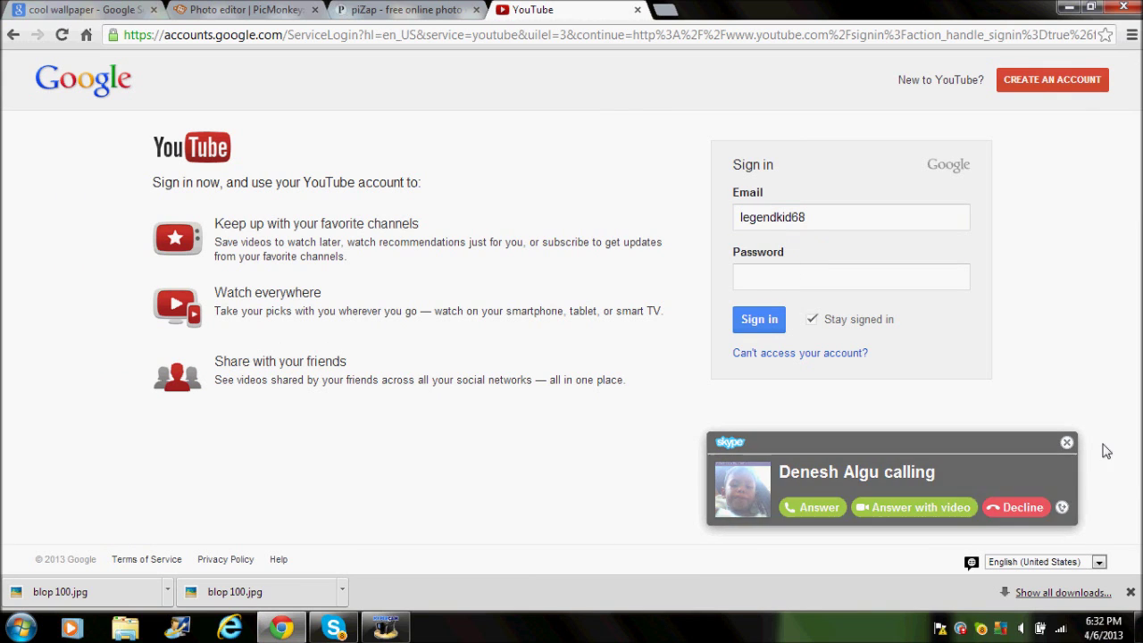
pyautogui.click(1066, 443)
pyautogui.click(876, 277)
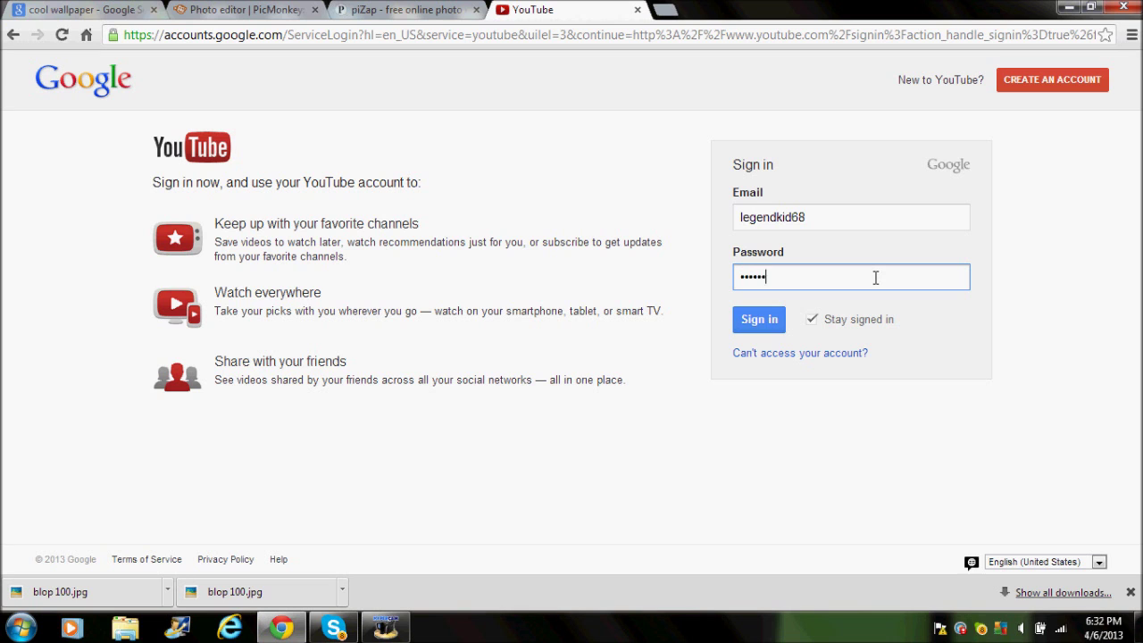
pyautogui.press('Return')
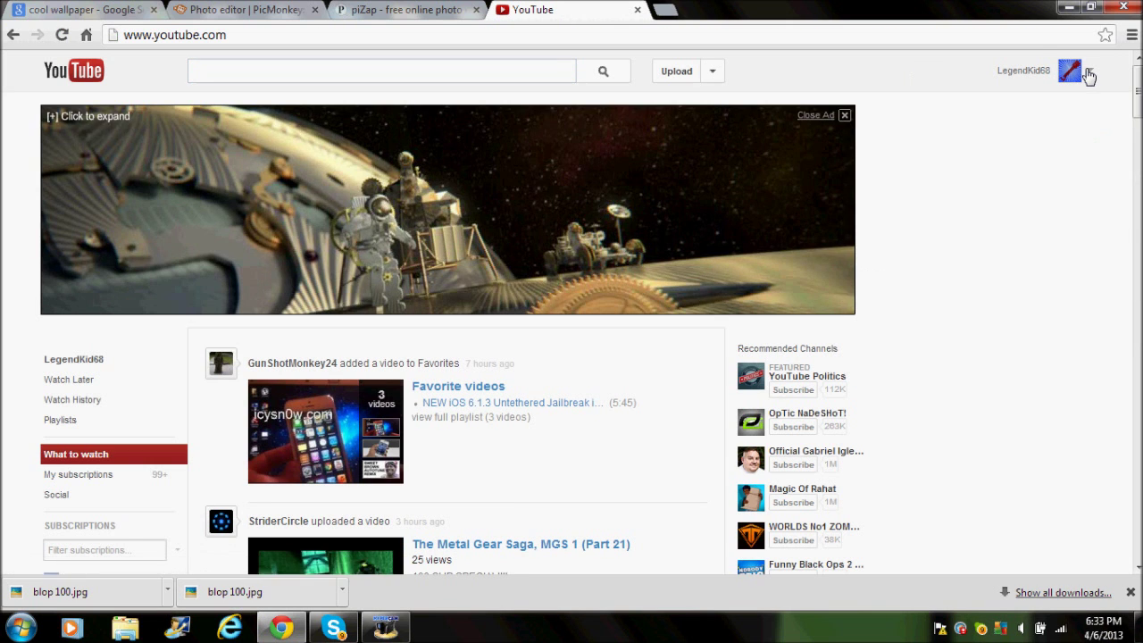
pyautogui.click(1090, 73)
# Preview blop 100.jpg as the channel art, then cancel, keeping the original banner
pyautogui.click(1002, 108)
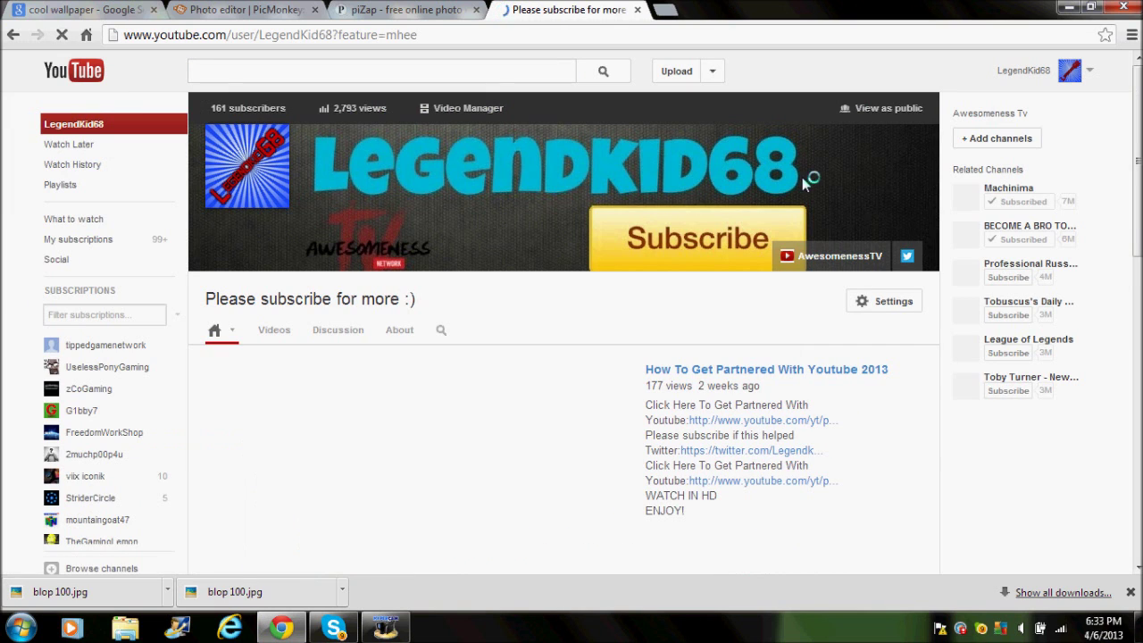
pyautogui.click(912, 152)
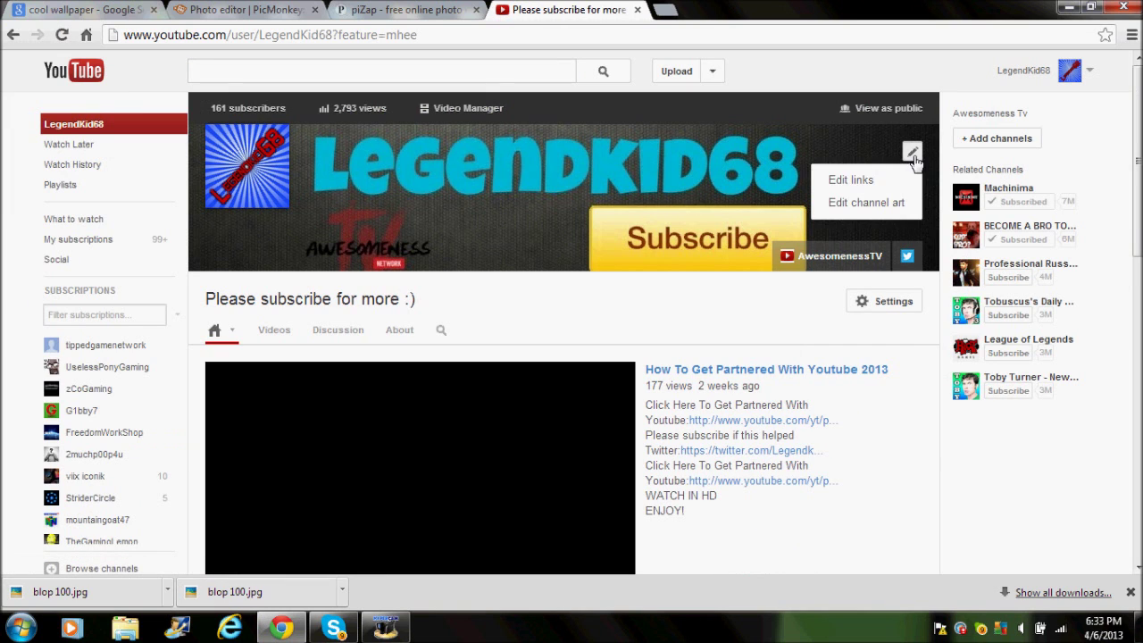
pyautogui.click(882, 204)
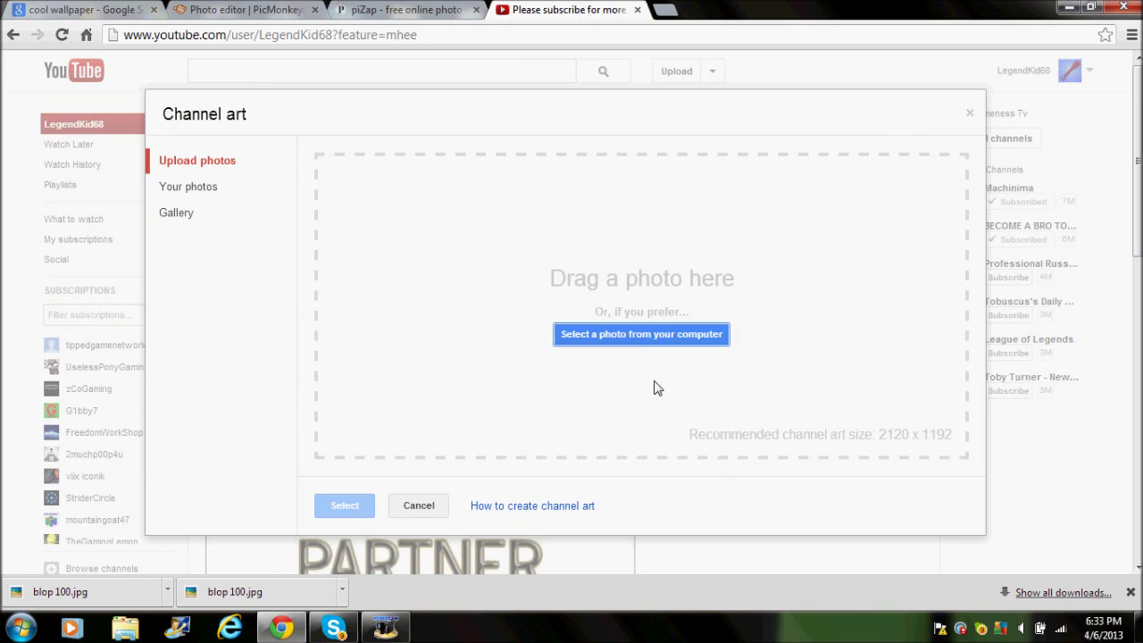
pyautogui.click(639, 334)
pyautogui.write('bl')
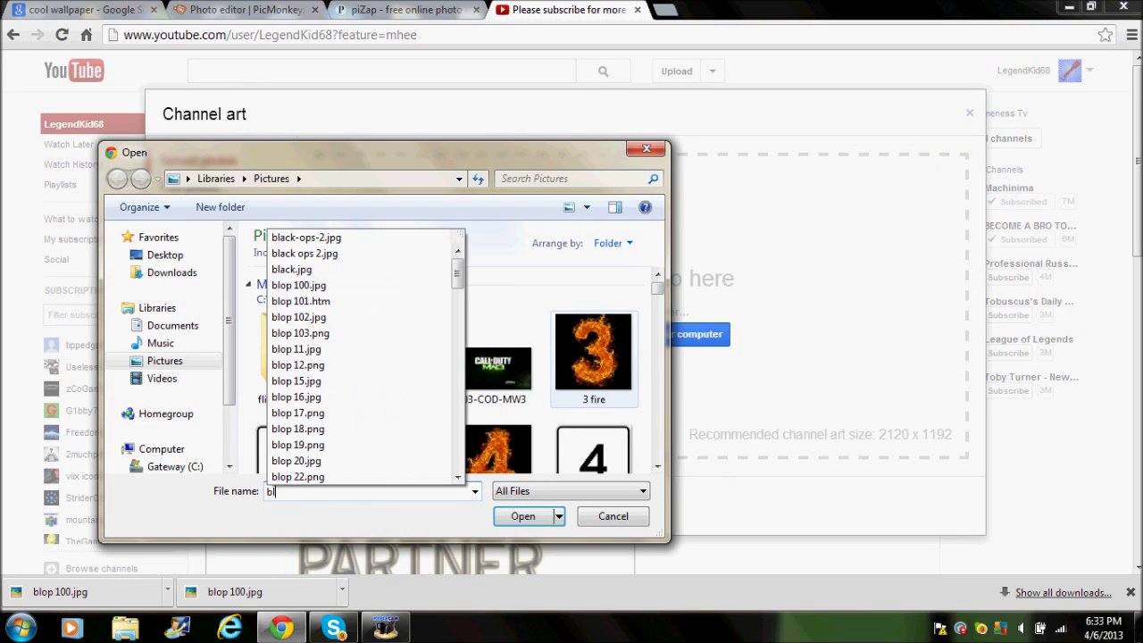
pyautogui.click(400, 291)
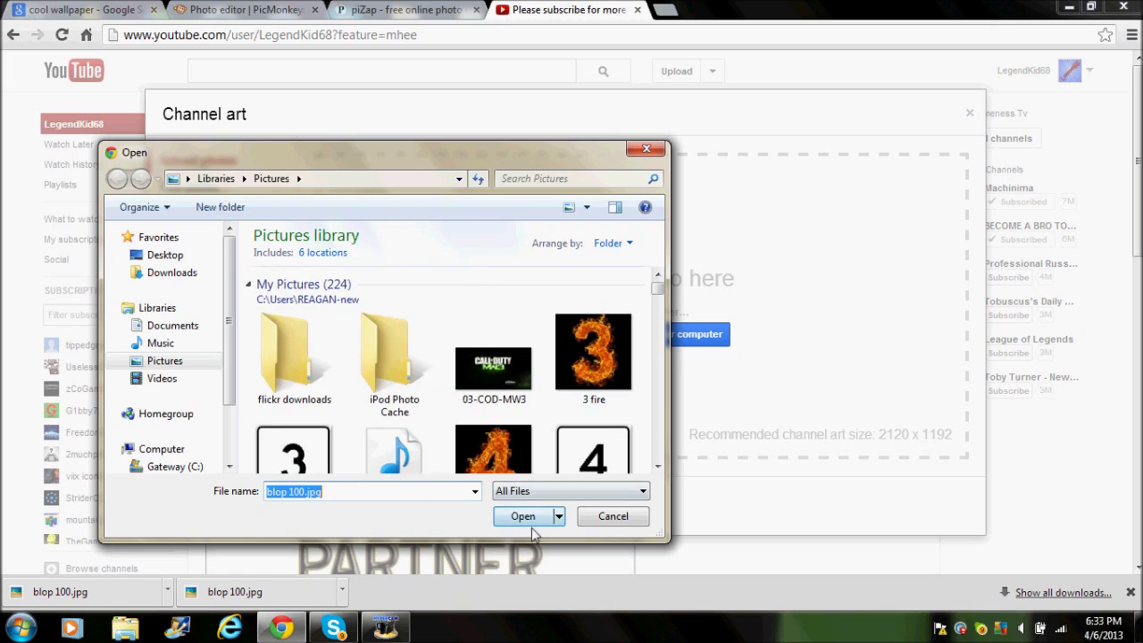
pyautogui.click(524, 516)
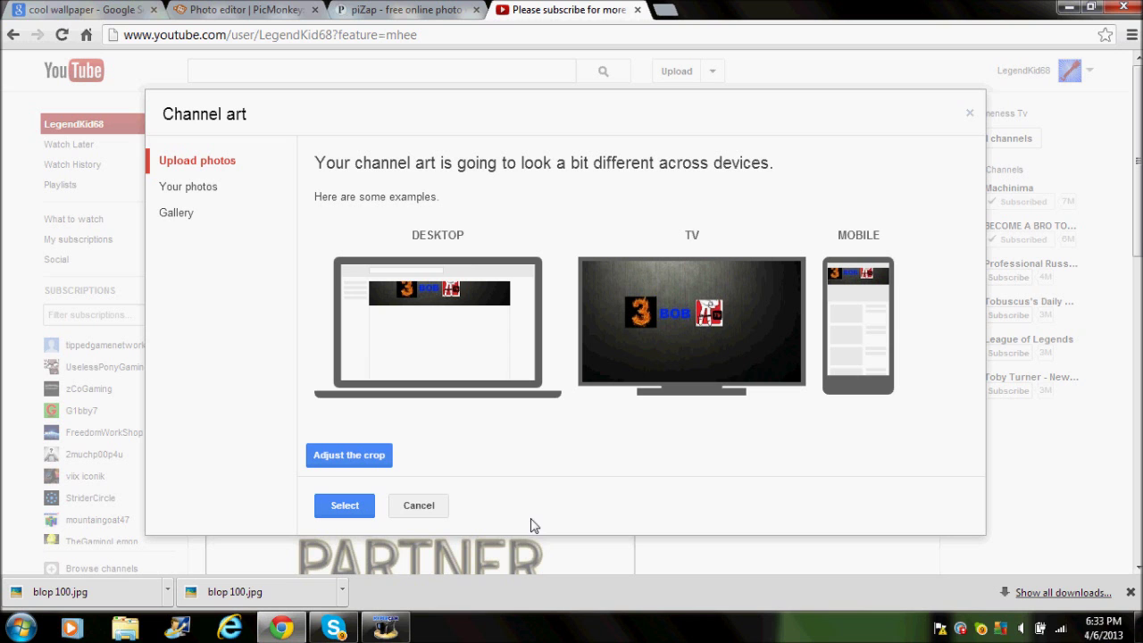
pyautogui.click(425, 507)
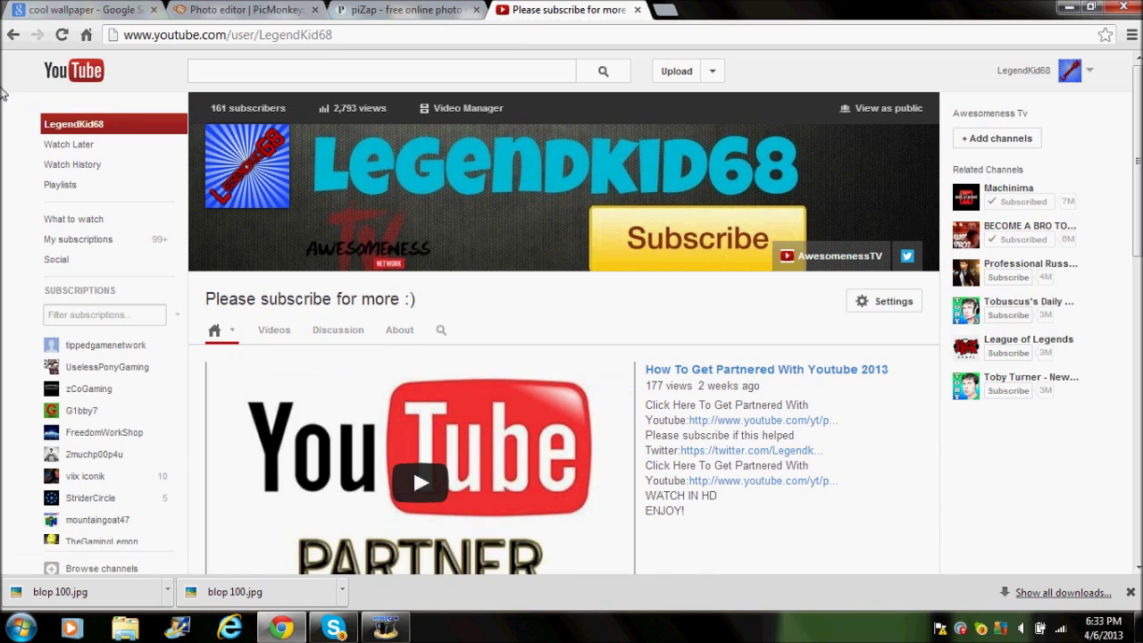
pyautogui.click(1130, 592)
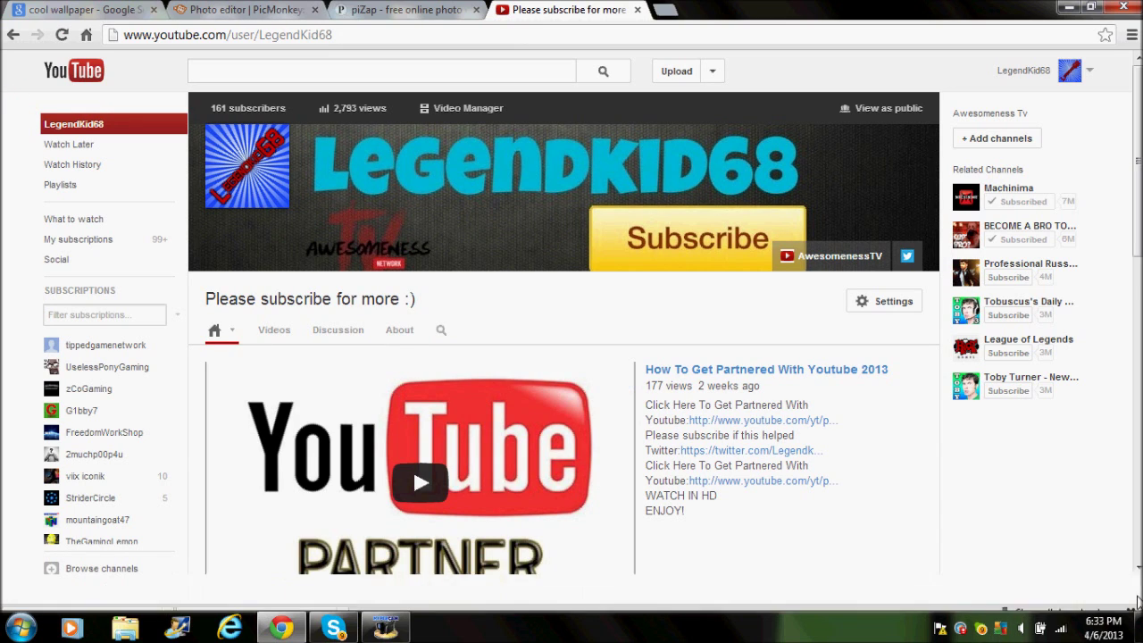